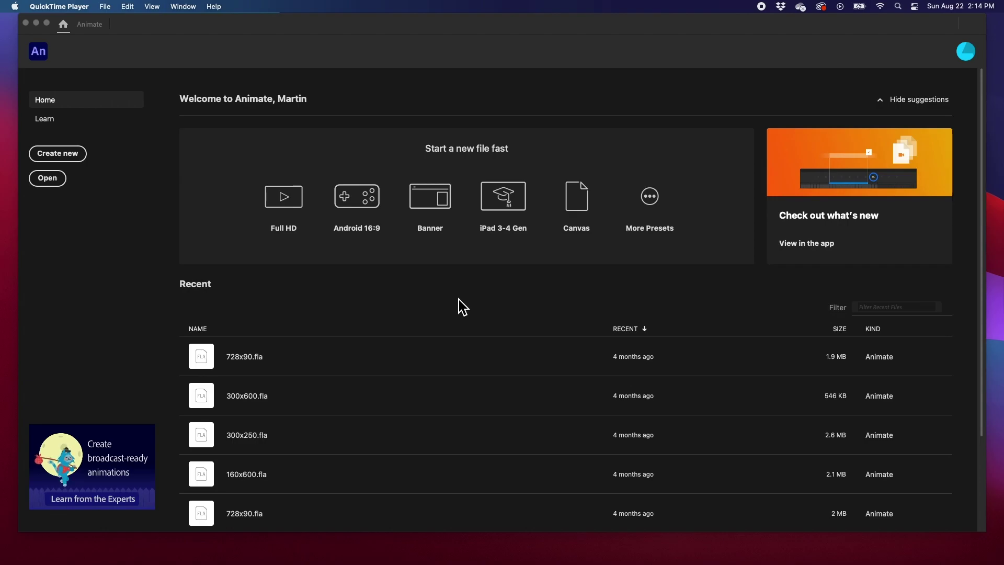
# - From the Learn page, start the Rocket Launch - Interactive hands-on tutorial
pyautogui.click(45, 126)
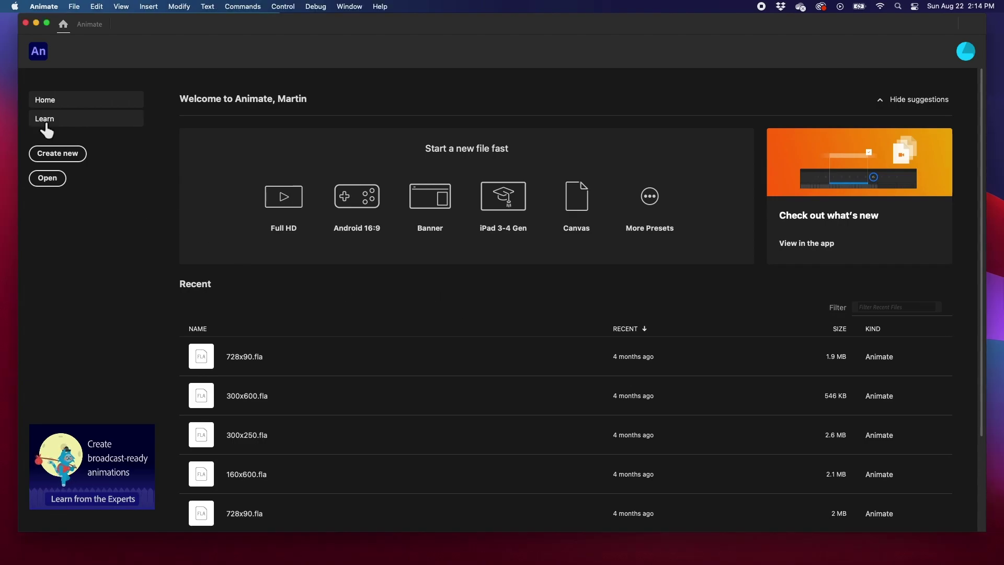
pyautogui.click(46, 124)
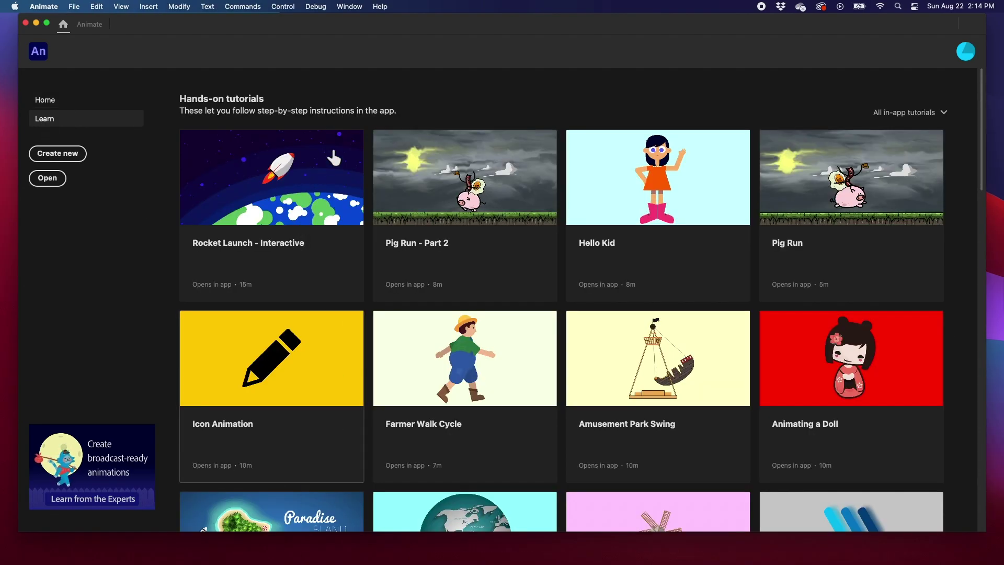
pyautogui.scroll(-20, 913, 357)
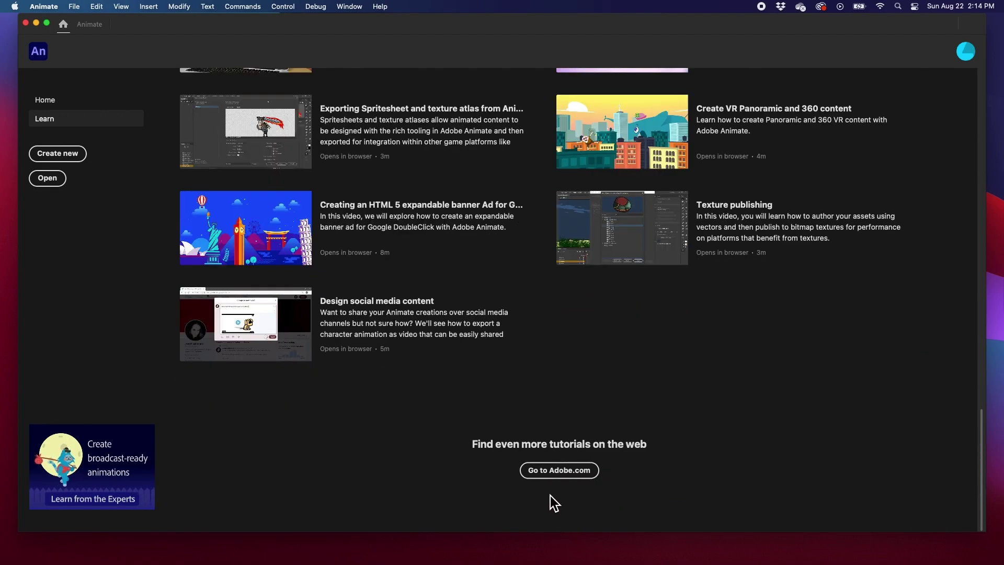
pyautogui.scroll(15, 722, 479)
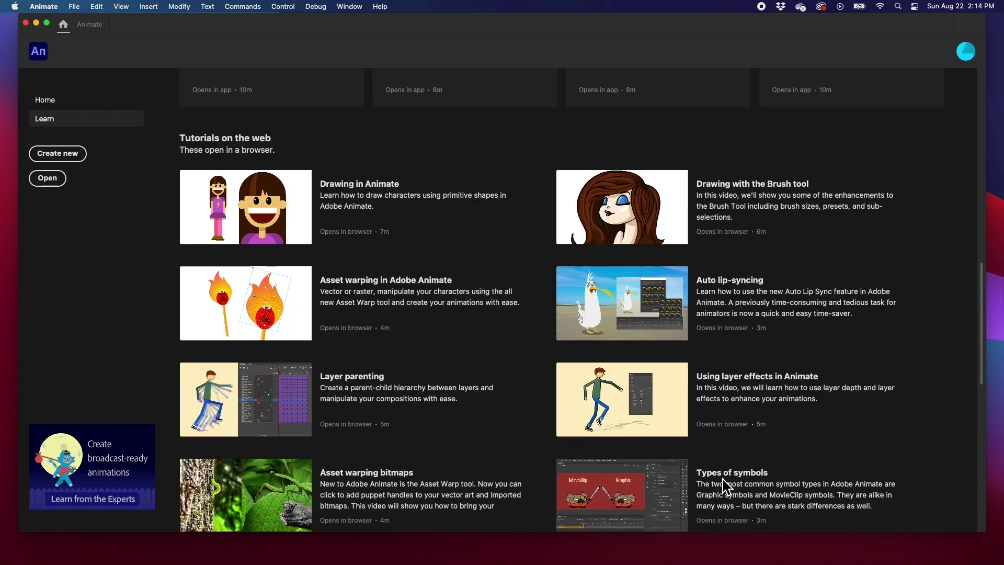
pyautogui.scroll(2, 721, 476)
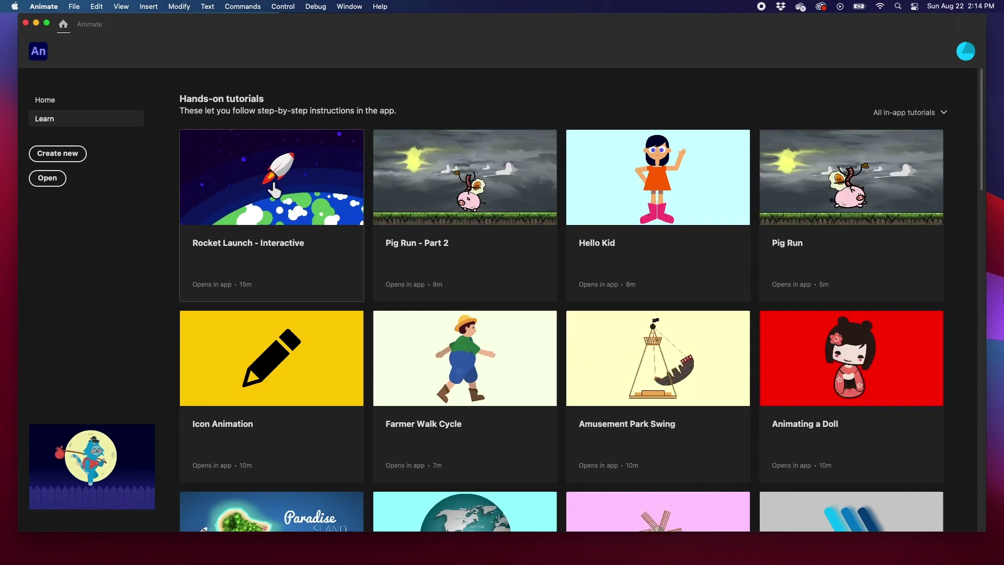
pyautogui.click(274, 189)
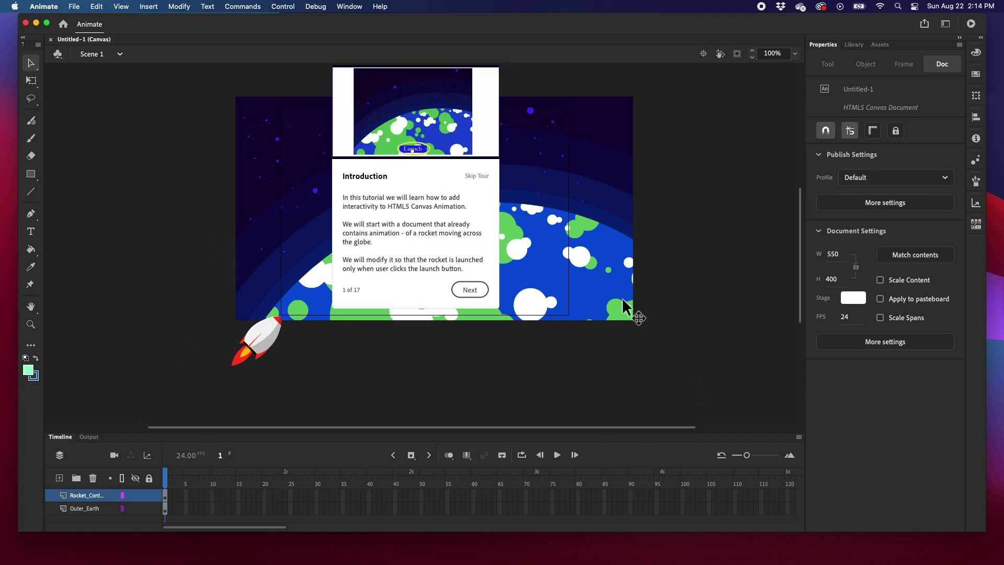
# - Advance to the Test Animation step and preview the rocket animation in the browser
pyautogui.click(472, 289)
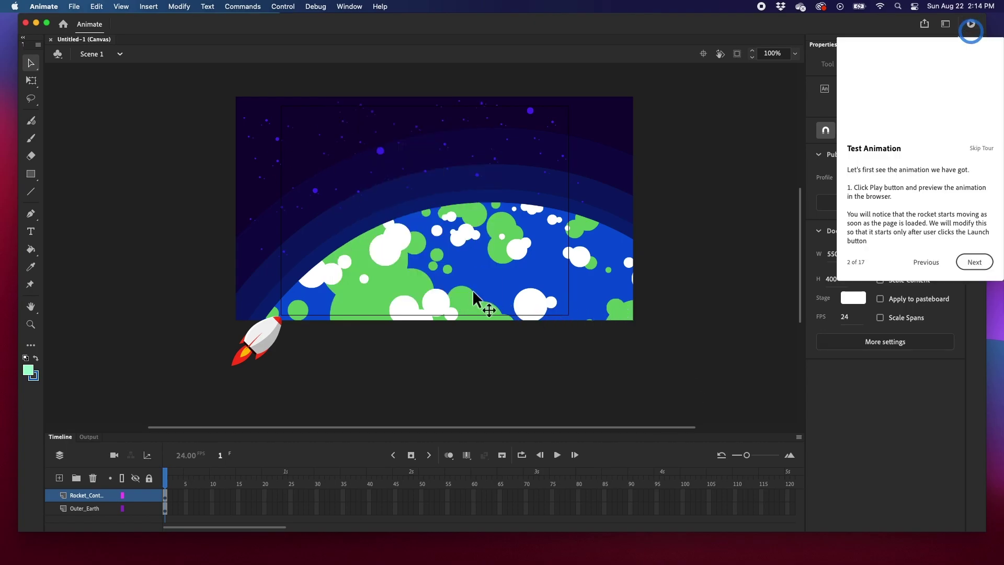
pyautogui.click(974, 30)
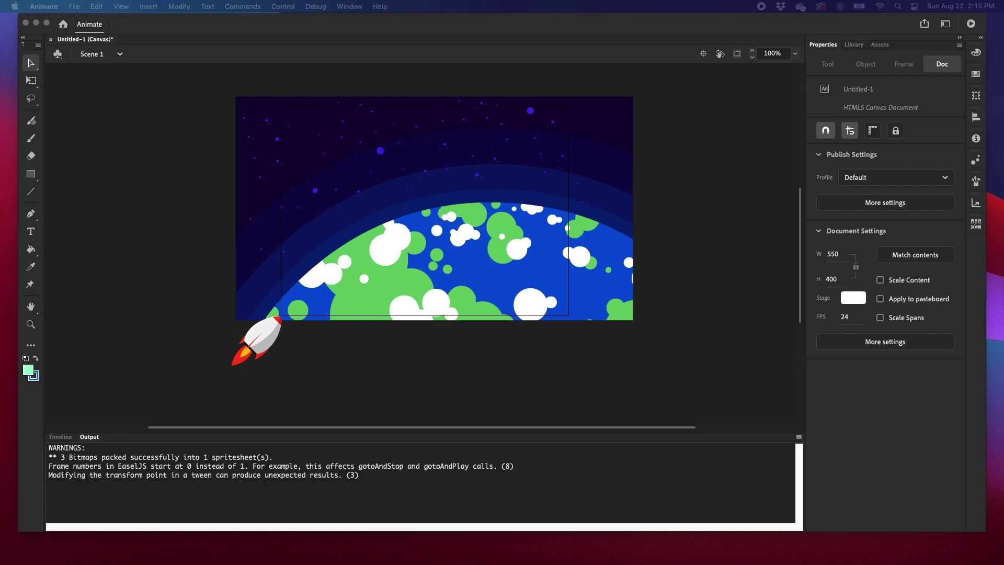
pyautogui.moveTo(410, 181); pyautogui.dragTo(196, 21)
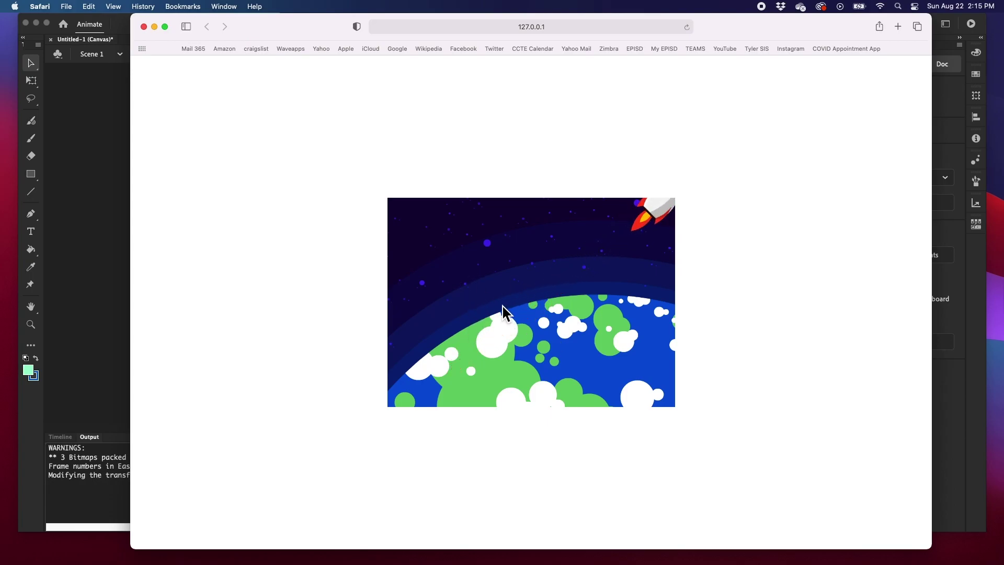
pyautogui.press('super+w')
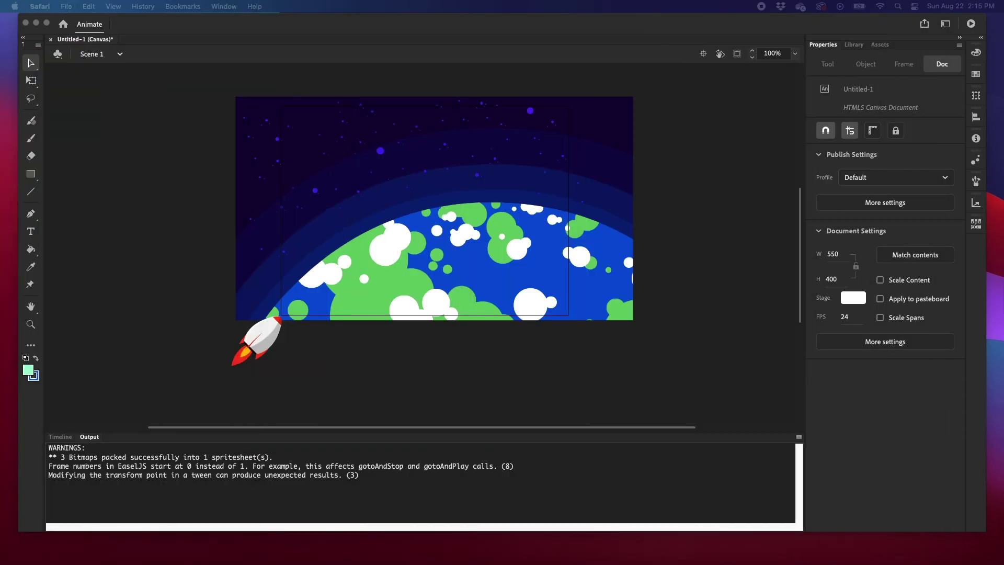
pyautogui.click(550, 40)
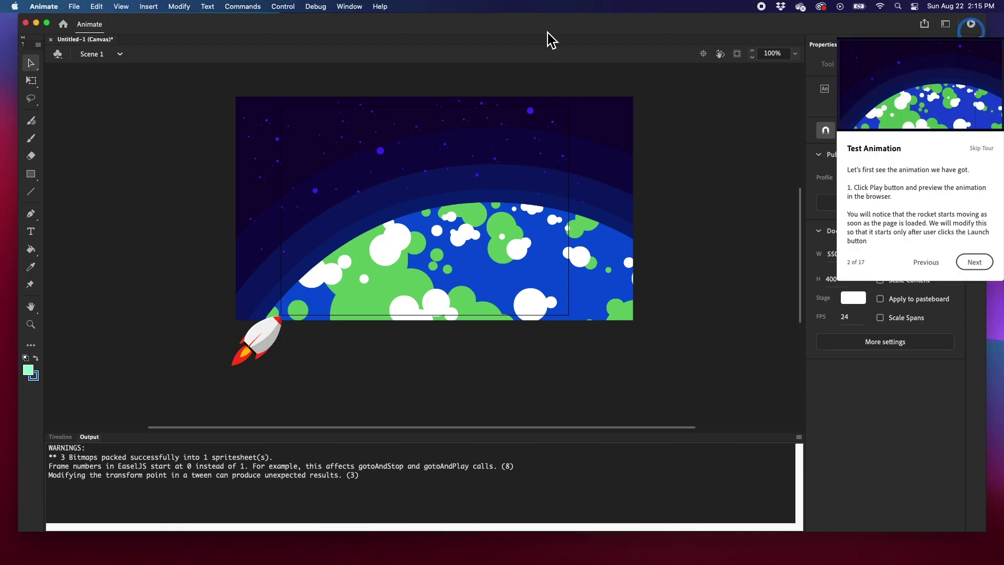
# - Advance to the Create Buttons Layer step, then skip the tour and end the tutorial
pyautogui.click(976, 262)
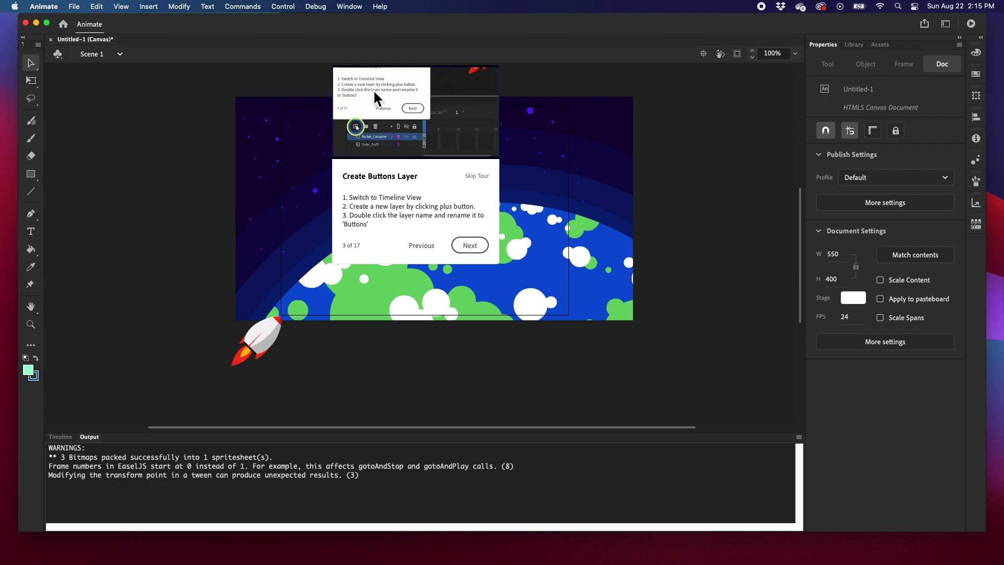
pyautogui.click(476, 176)
pyautogui.click(575, 291)
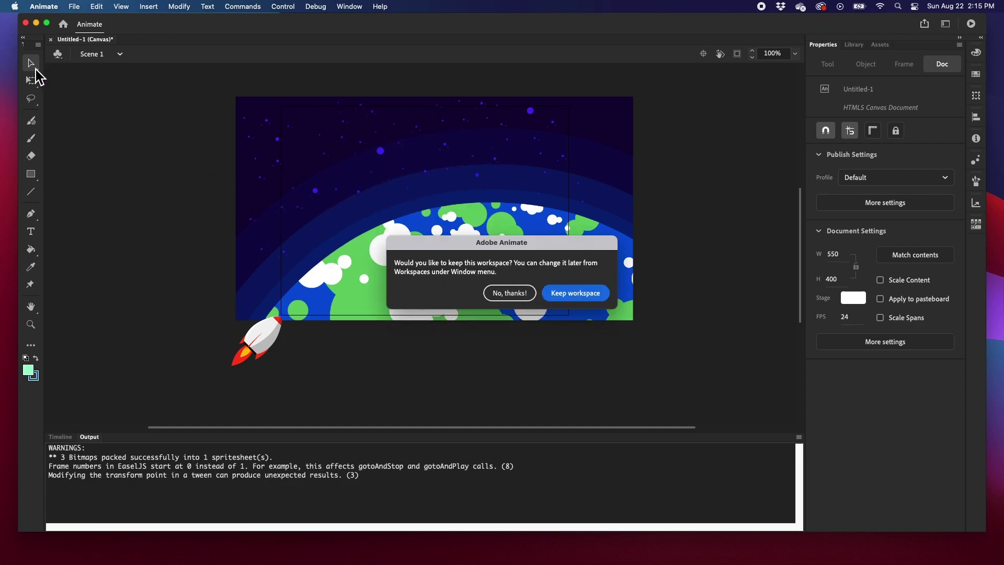
# - Decline the tutorial workspace, close Untitled-1 without saving, and return Home
pyautogui.click(509, 294)
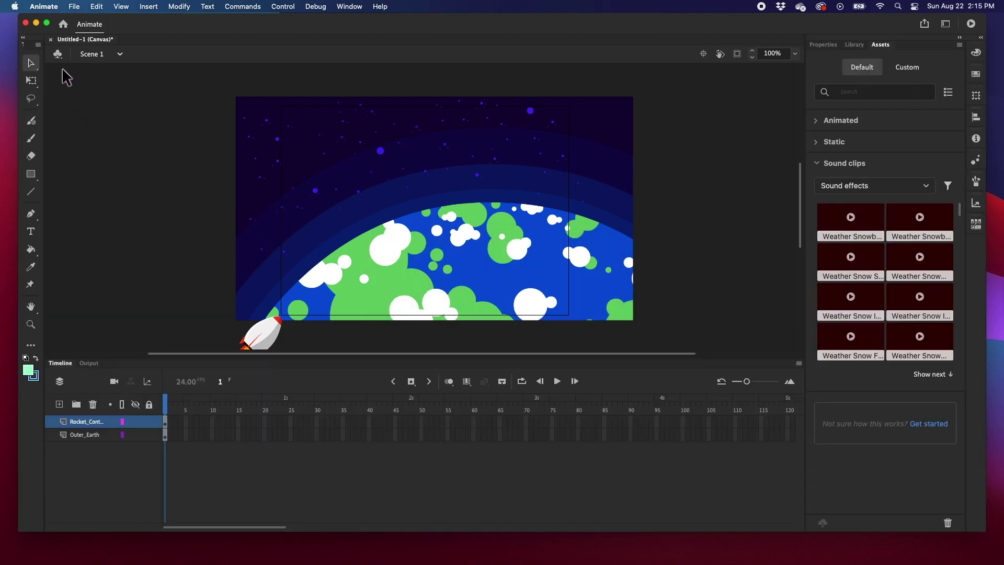
pyautogui.click(50, 40)
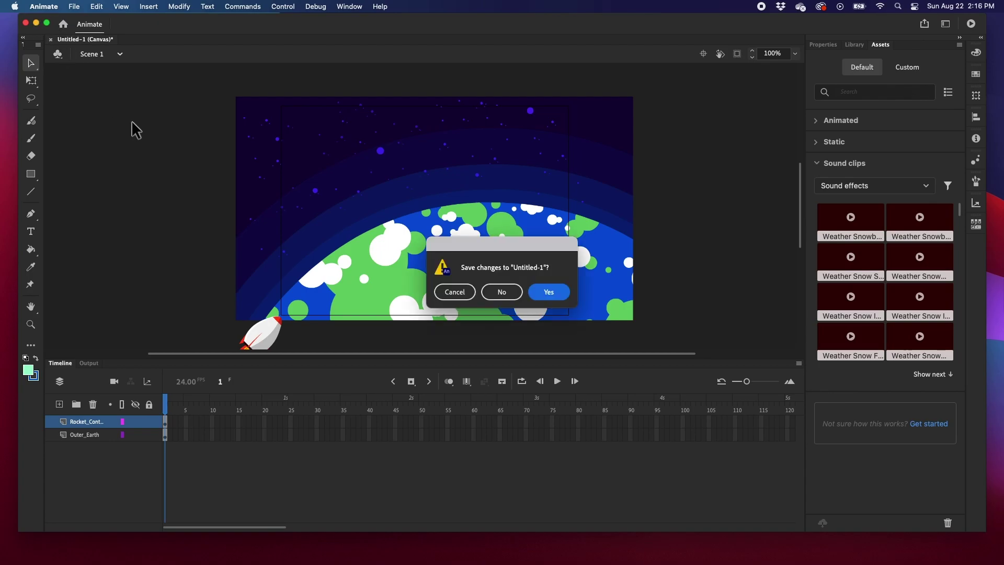
pyautogui.click(502, 294)
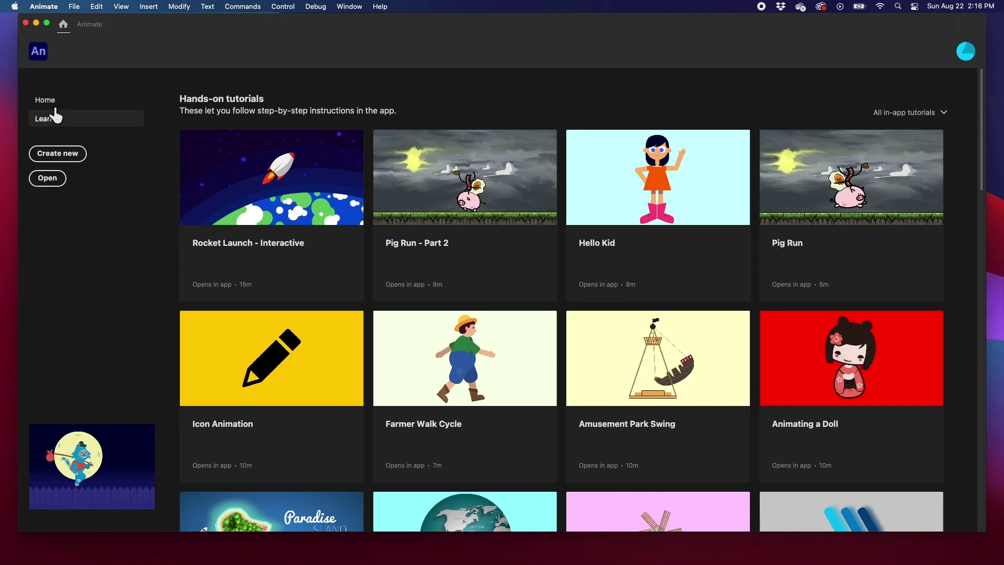
pyautogui.click(46, 100)
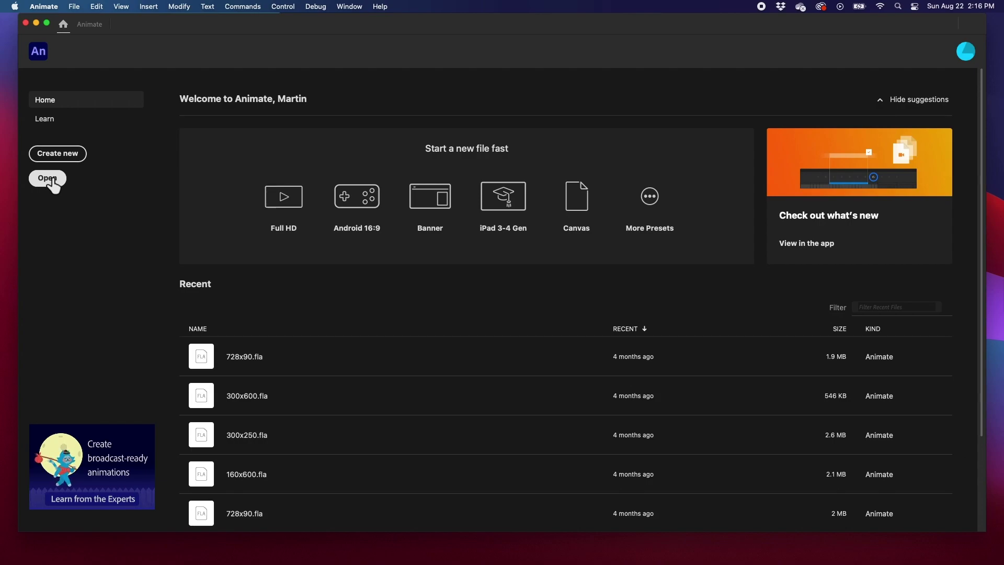
# - Browse the preset categories, then create a Character Animation Full HD 1920×1080, 24 fps document
pyautogui.click(59, 154)
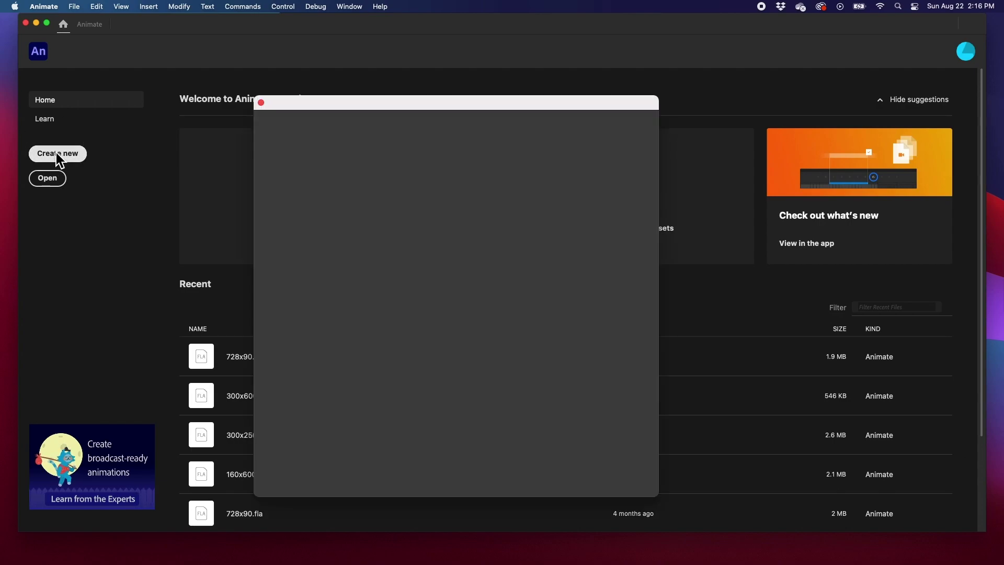
pyautogui.moveTo(370, 108); pyautogui.dragTo(307, 79)
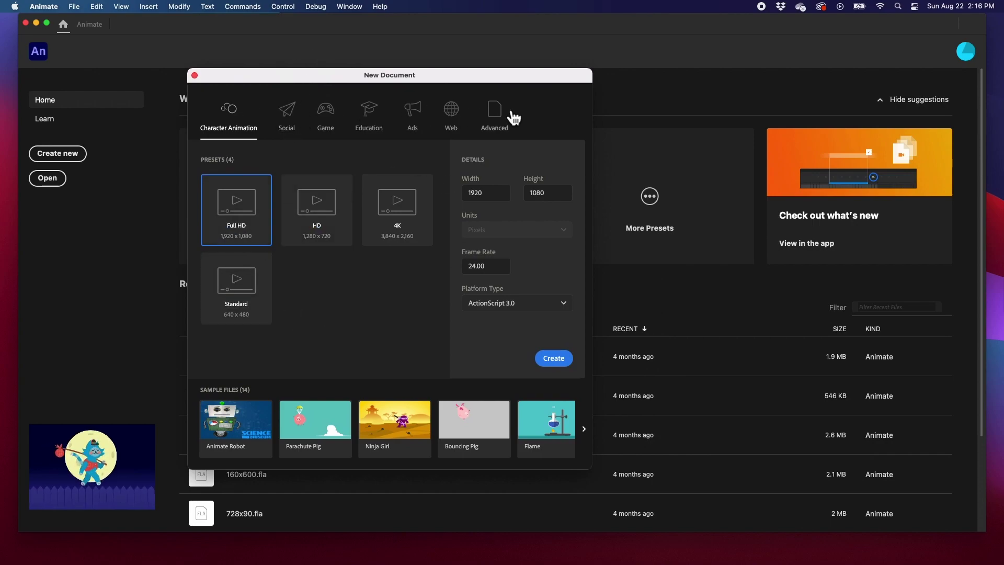
pyautogui.click(286, 121)
pyautogui.click(324, 111)
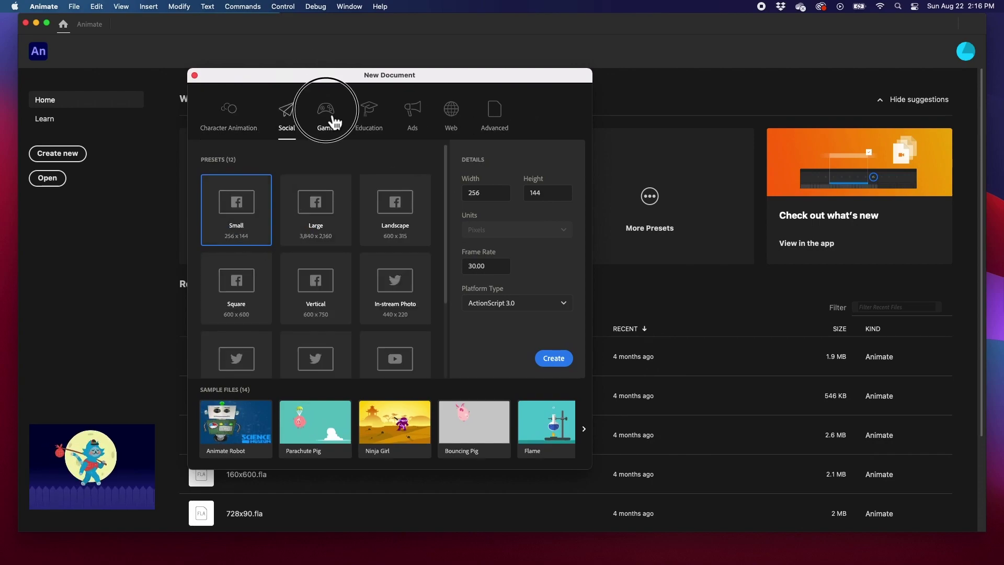
pyautogui.click(368, 112)
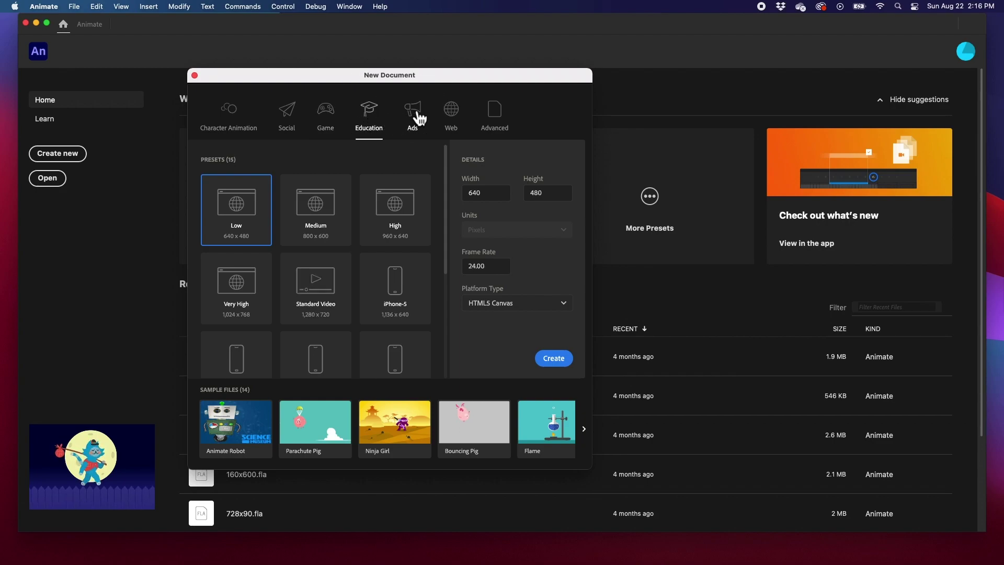
pyautogui.click(418, 117)
pyautogui.click(453, 113)
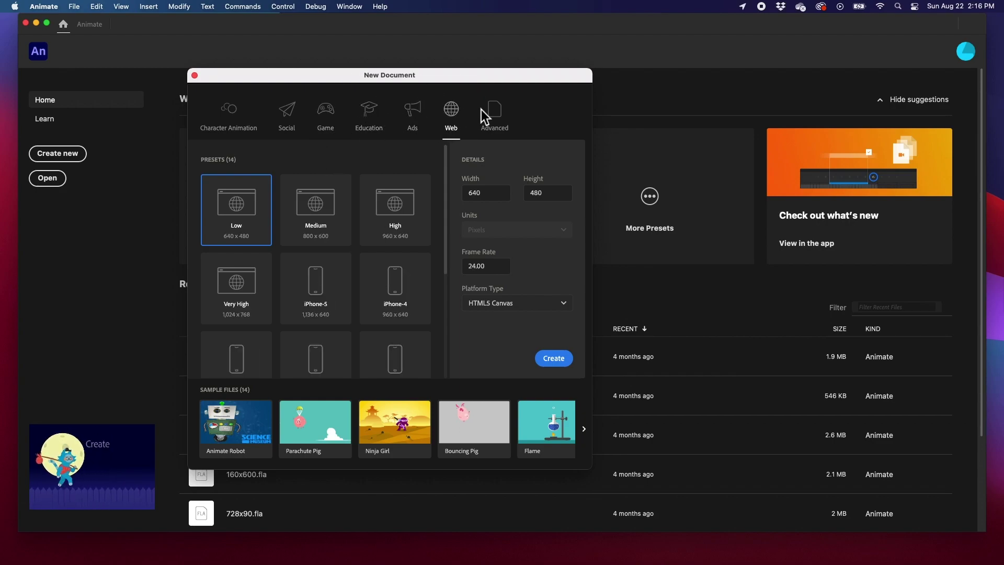
pyautogui.click(497, 118)
pyautogui.click(245, 119)
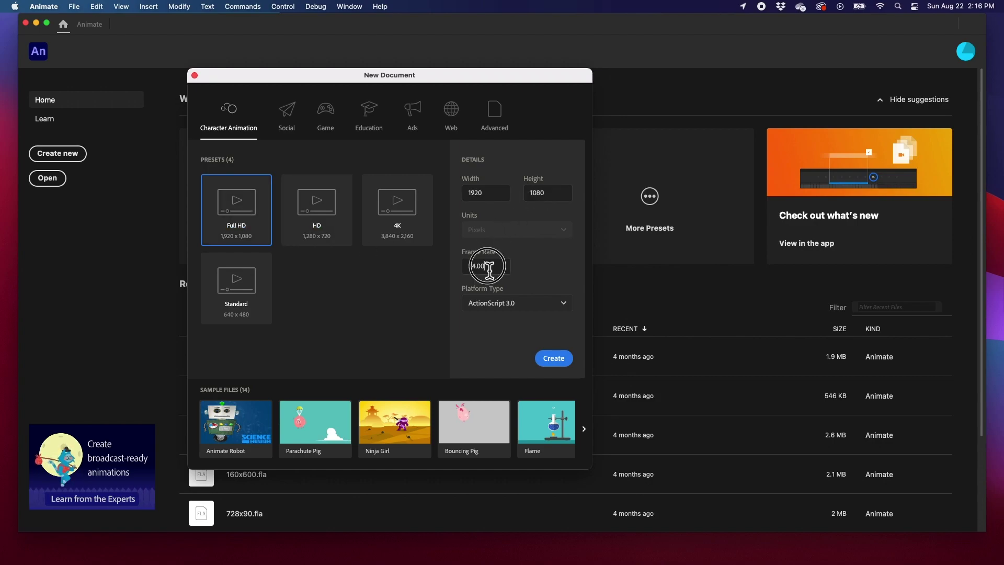
pyautogui.moveTo(483, 265); pyautogui.dragTo(455, 269)
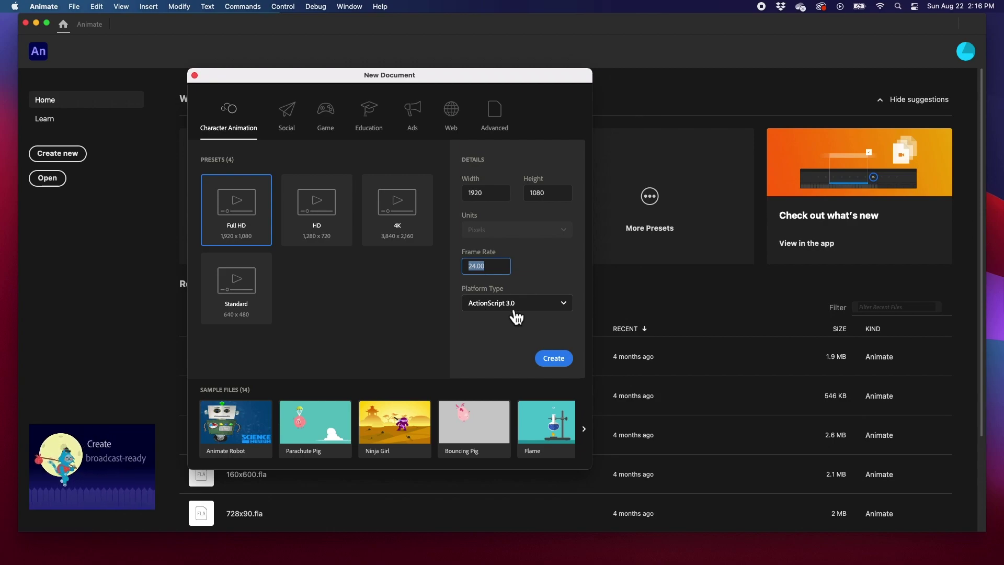
pyautogui.click(553, 364)
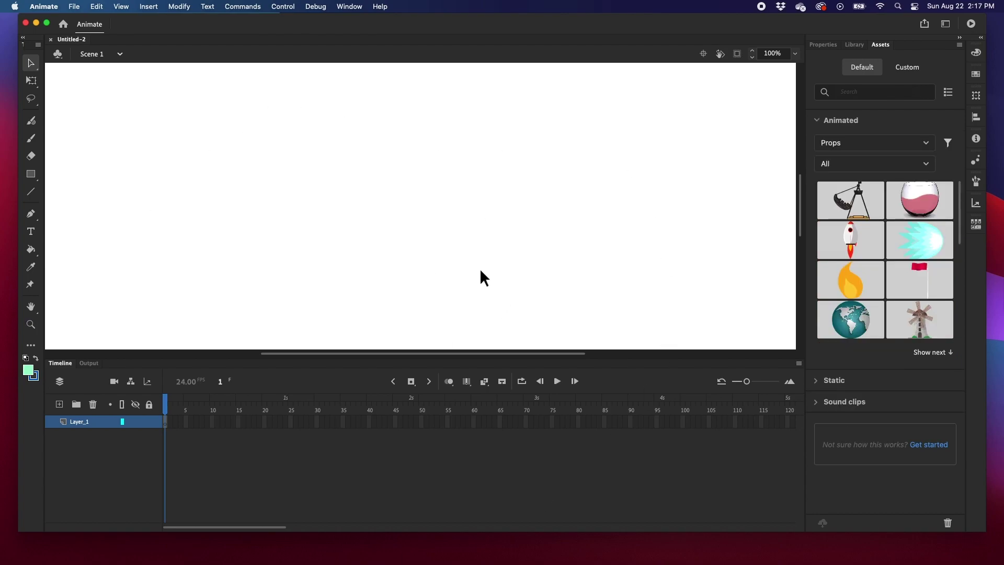
# - Shrink the timeline below the stage and zoom out to 51% to fit the stage
pyautogui.scroll(-3, 337, 225)
pyautogui.scroll(5, 336, 224)
pyautogui.scroll(-5, 377, 220)
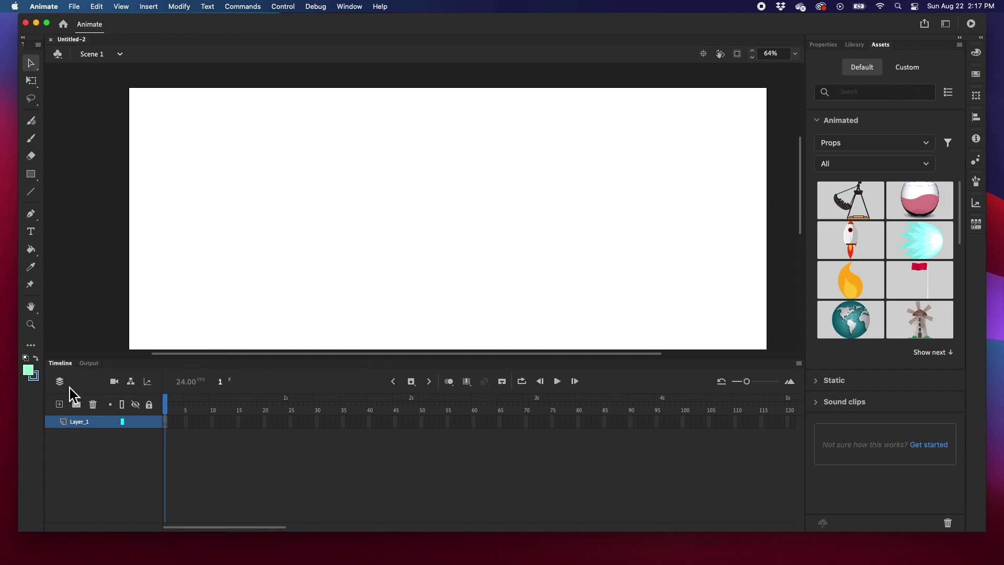
pyautogui.moveTo(116, 363); pyautogui.dragTo(115, 440)
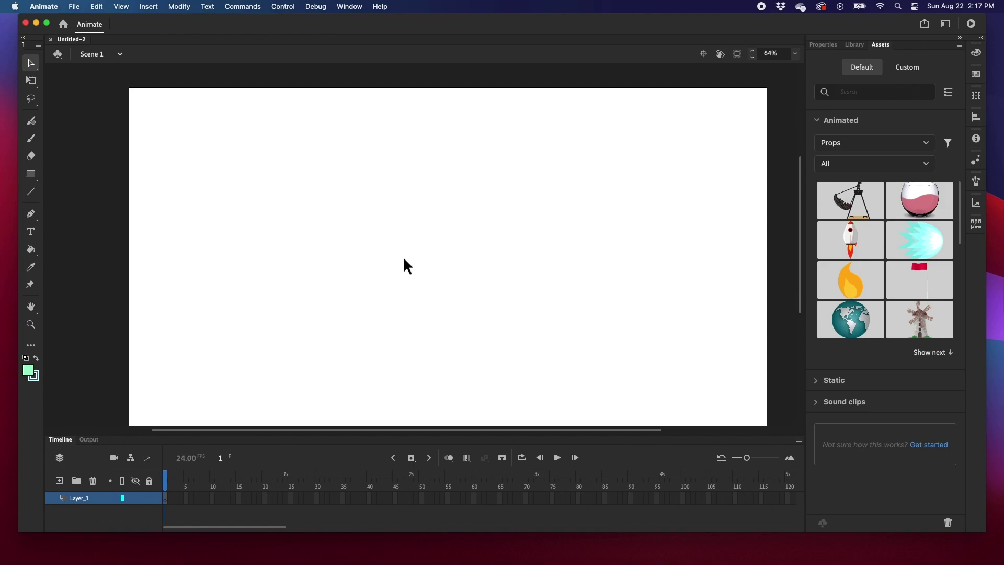
pyautogui.scroll(-2, 404, 259)
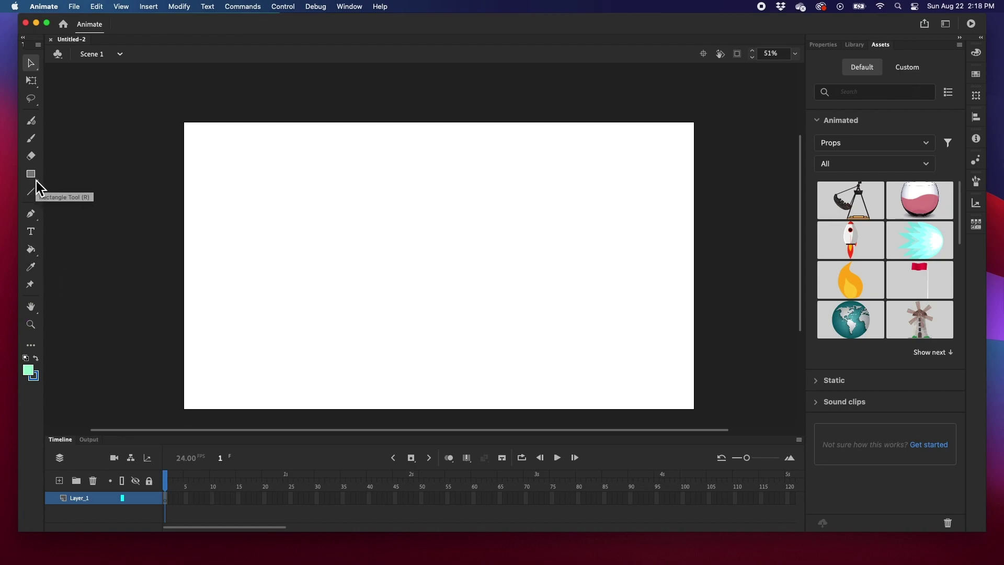
# - Browse the shape and anchor point tool groups, pan the stage up, then select the Zoom tool
pyautogui.moveTo(32, 178); pyautogui.dragTo(85, 207)
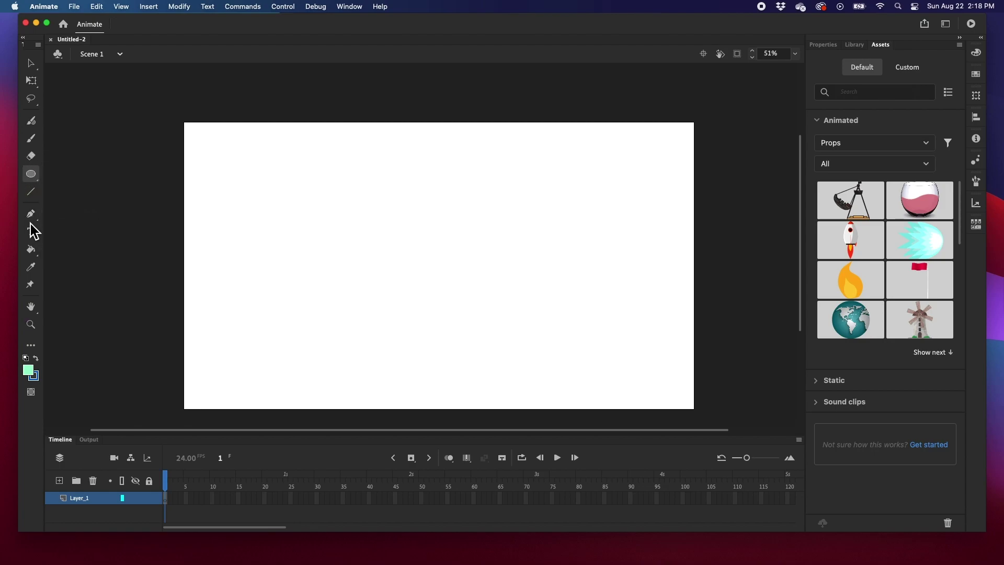
pyautogui.moveTo(32, 216); pyautogui.dragTo(81, 212)
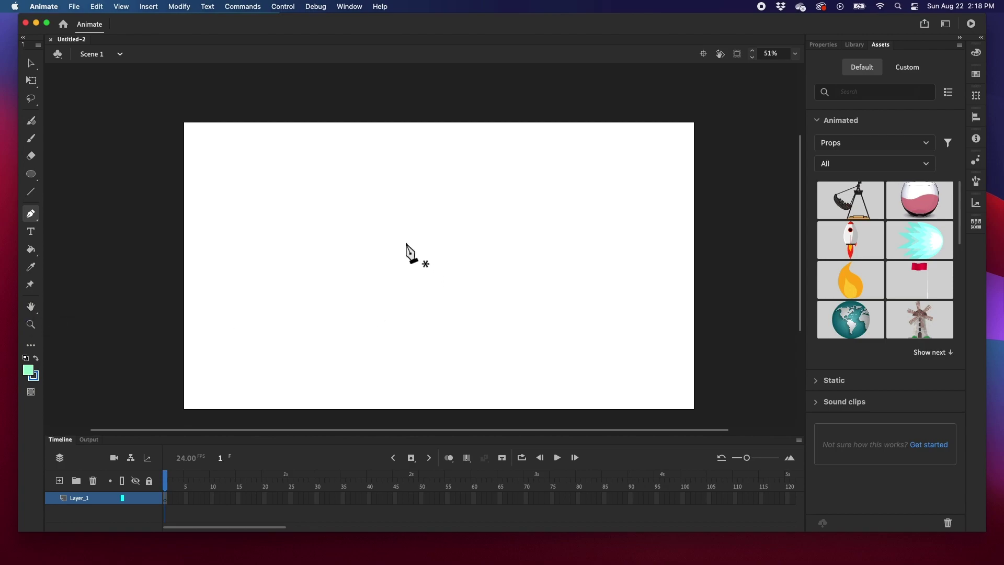
pyautogui.click(31, 309)
pyautogui.moveTo(503, 300); pyautogui.dragTo(435, 284)
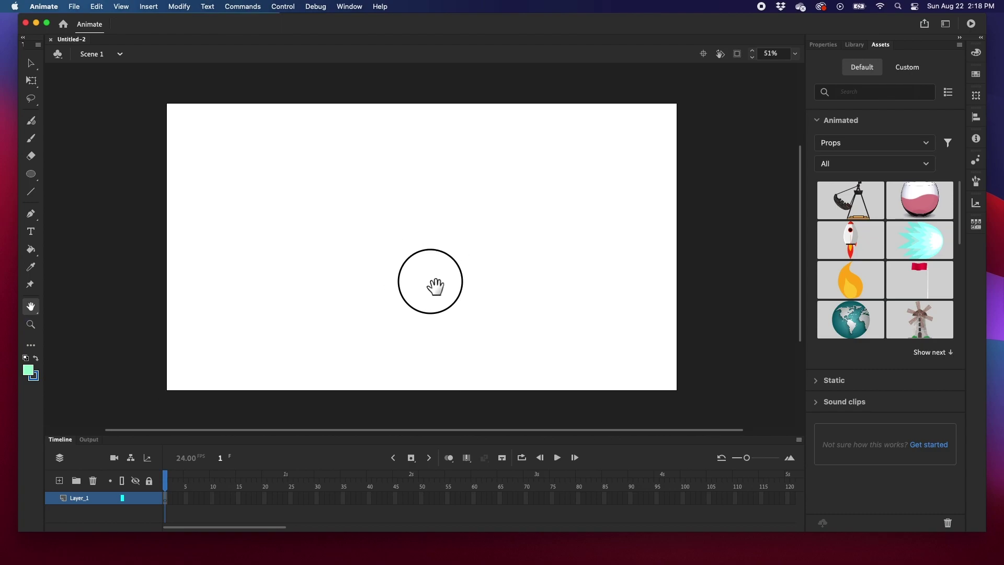
pyautogui.click(31, 326)
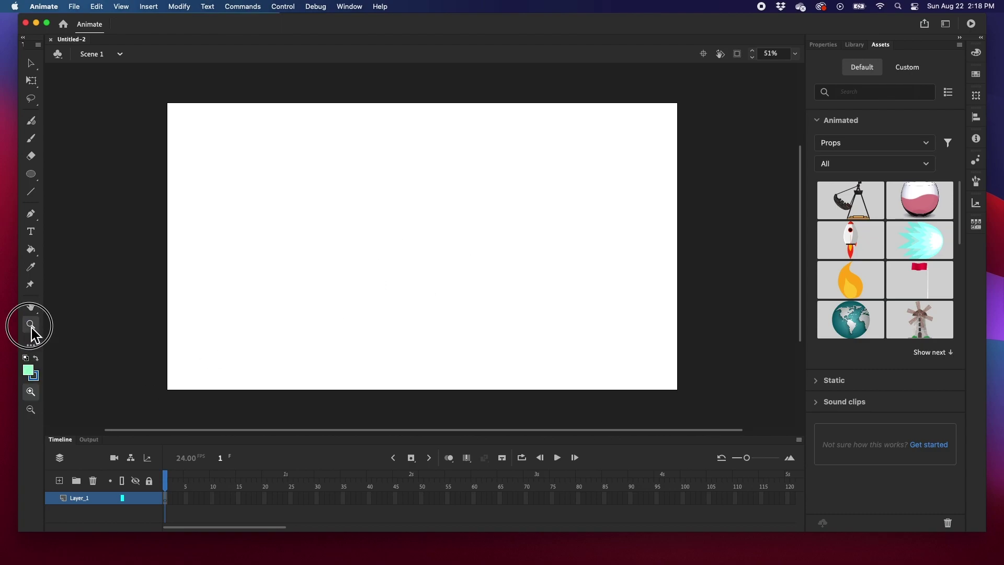
pyautogui.scroll(-3, 401, 253)
pyautogui.scroll(3, 401, 253)
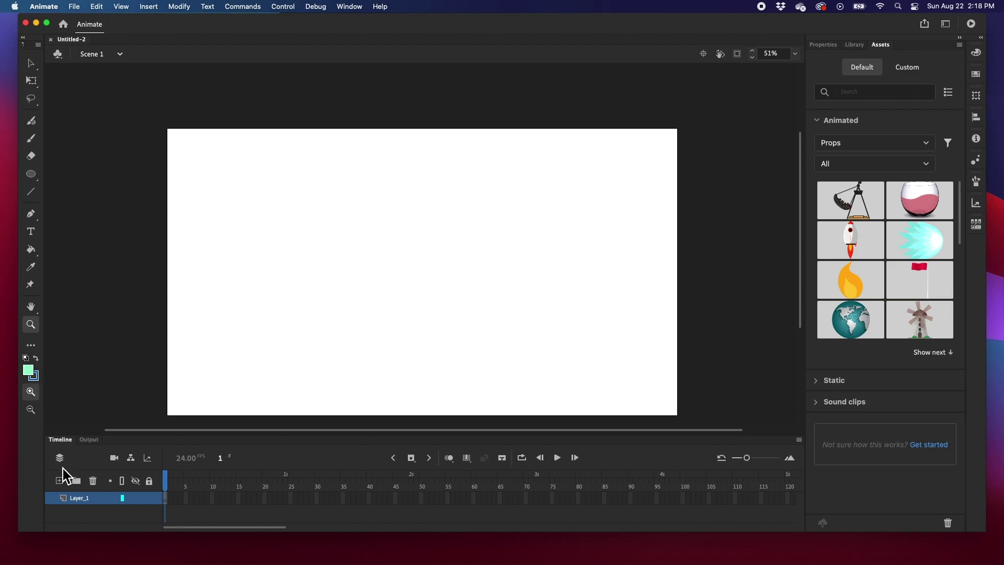
# - Enlarge the timeline area, then add a layer, delete it, and add another
pyautogui.click(92, 439)
pyautogui.moveTo(91, 439); pyautogui.dragTo(81, 358)
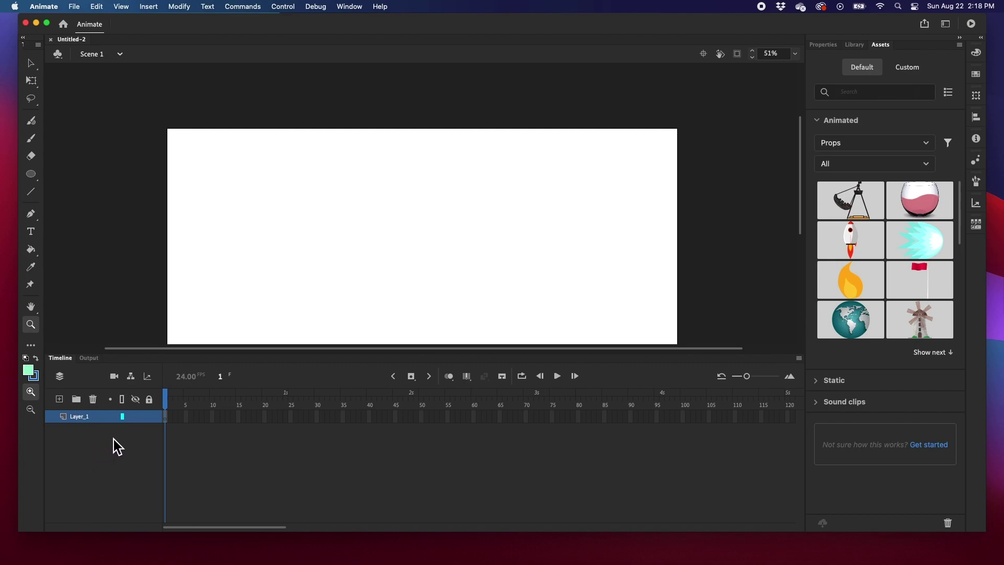
pyautogui.click(59, 399)
pyautogui.click(93, 400)
pyautogui.click(60, 399)
# - Group the new layers into Folder 1, move Layer_4 inside, and collapse and expand it
pyautogui.keyDown('shift'); pyautogui.click(76, 432); pyautogui.keyUp('shift')
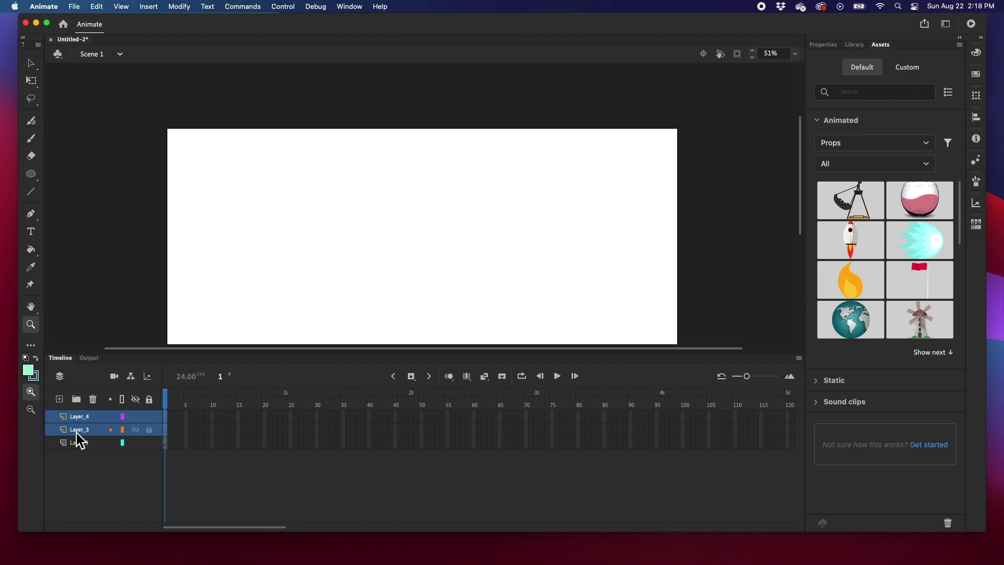
pyautogui.click(76, 399)
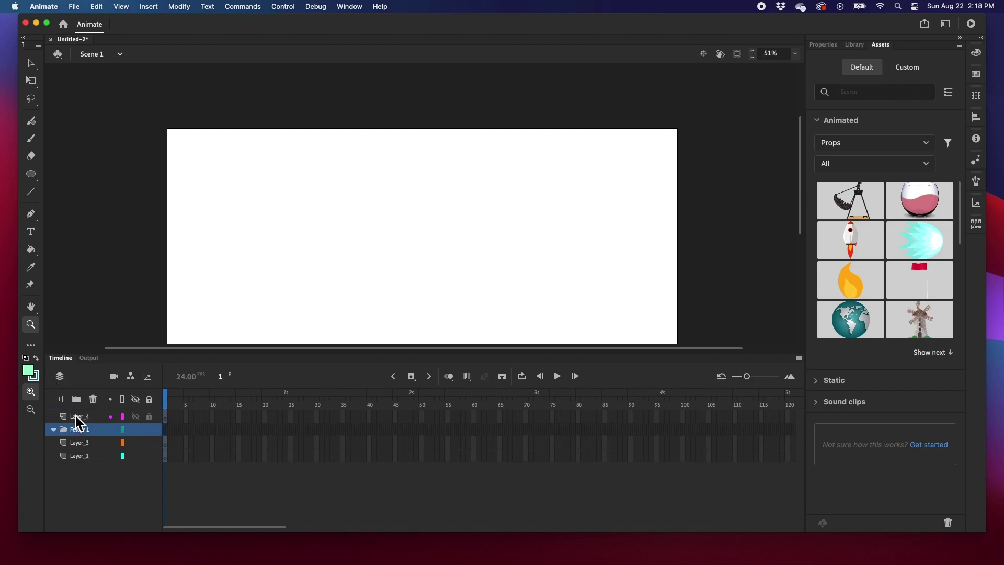
pyautogui.moveTo(76, 416); pyautogui.dragTo(71, 496)
pyautogui.click(57, 422)
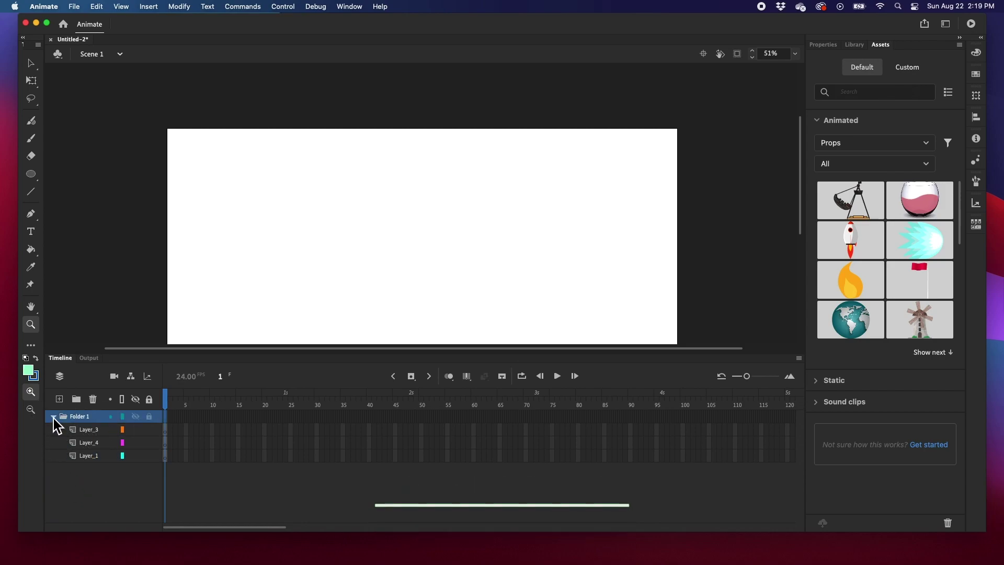
pyautogui.click(53, 417)
pyautogui.click(53, 417)
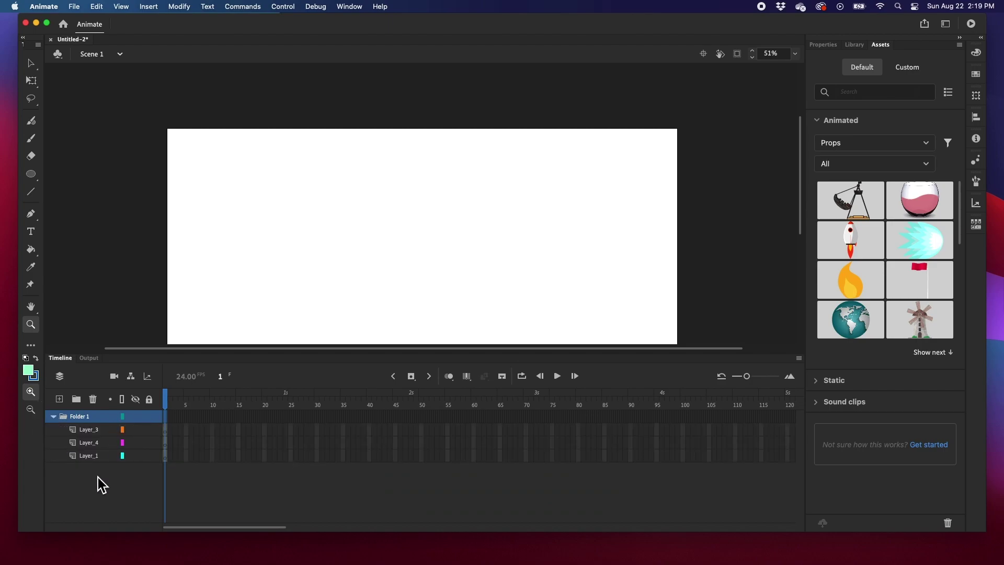
# - Move Layer_1 out of Folder 1 to the top, then delete Folder 1 and its layers
pyautogui.click(89, 459)
pyautogui.moveTo(87, 467); pyautogui.dragTo(68, 416)
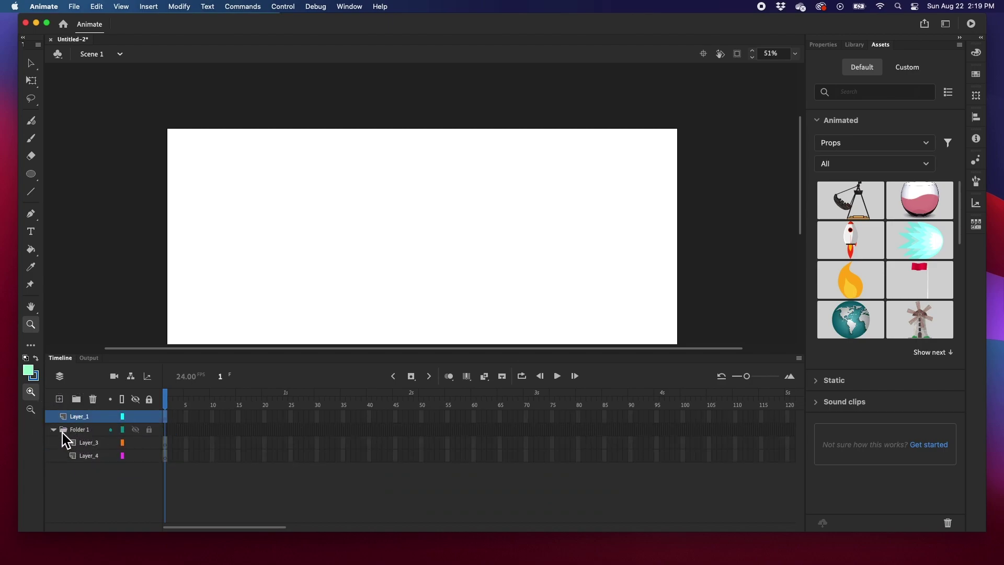
pyautogui.click(75, 430)
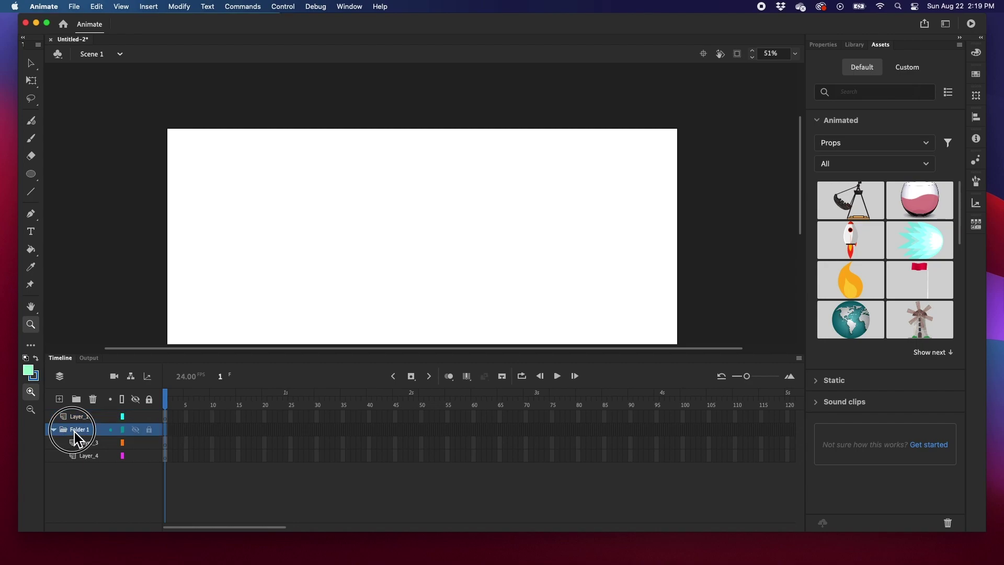
pyautogui.click(94, 400)
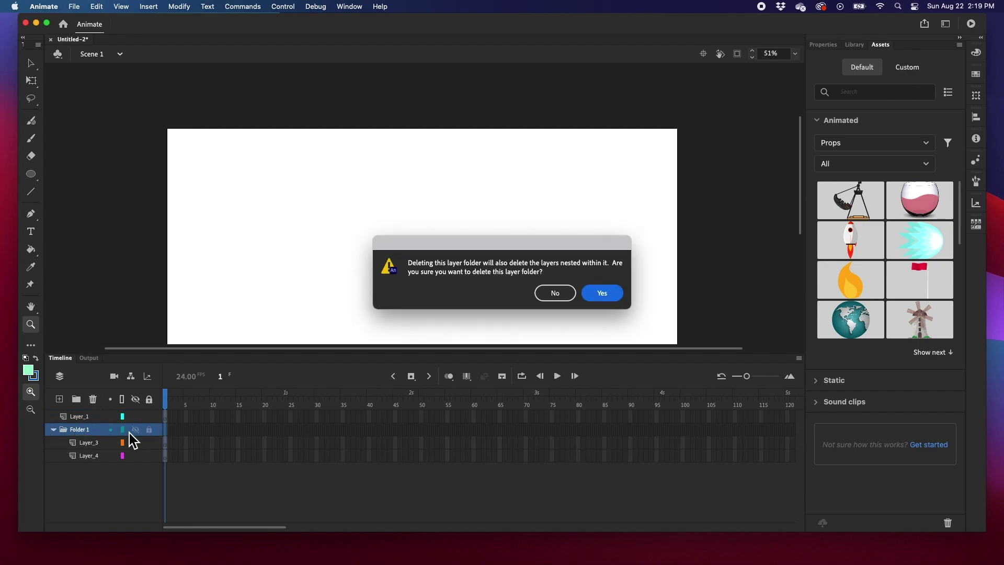
pyautogui.click(601, 293)
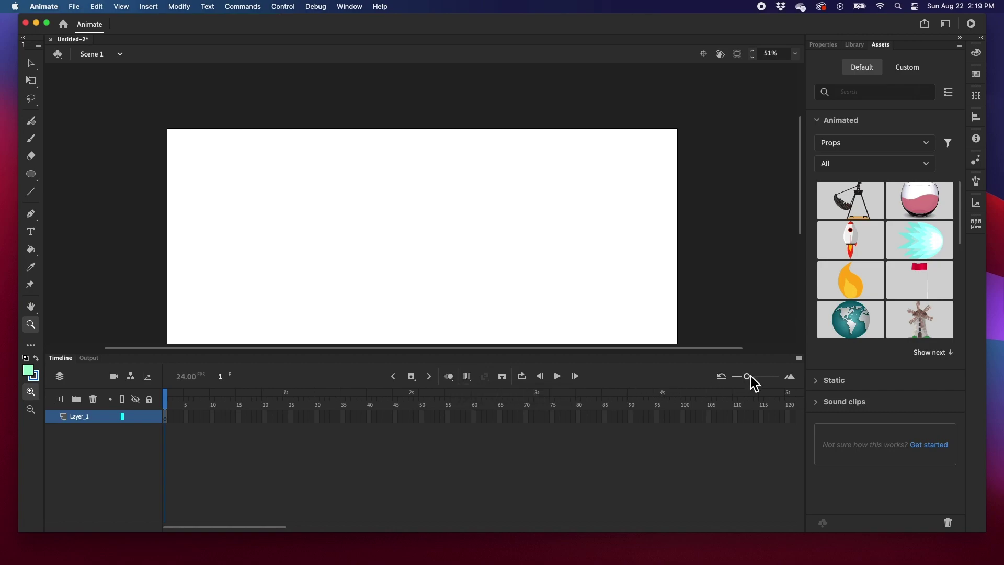
# - Narrow the timeline frame zoom and view the Doc properties: 1920×1080, 24 FPS
pyautogui.moveTo(748, 379); pyautogui.dragTo(742, 379)
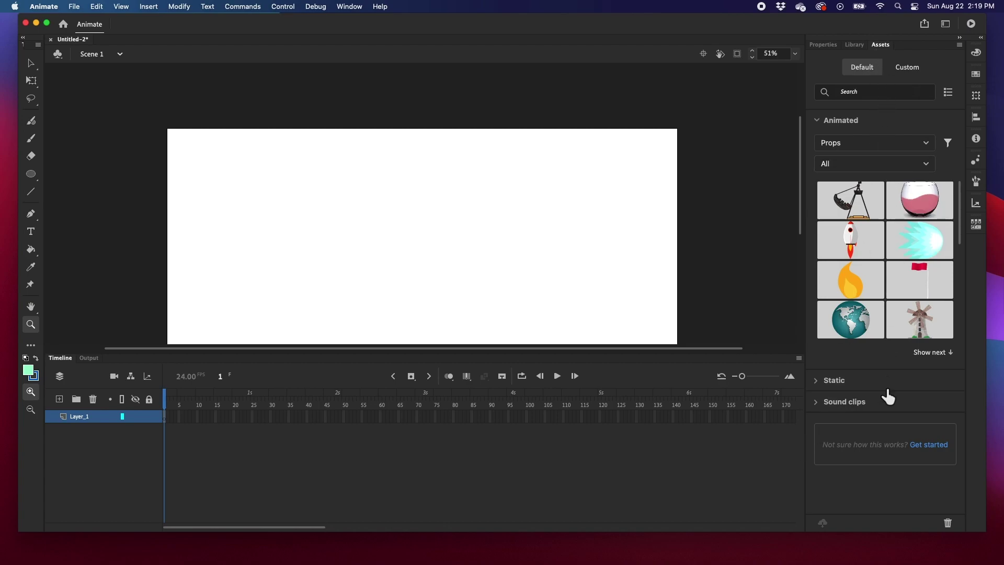
pyautogui.click(824, 45)
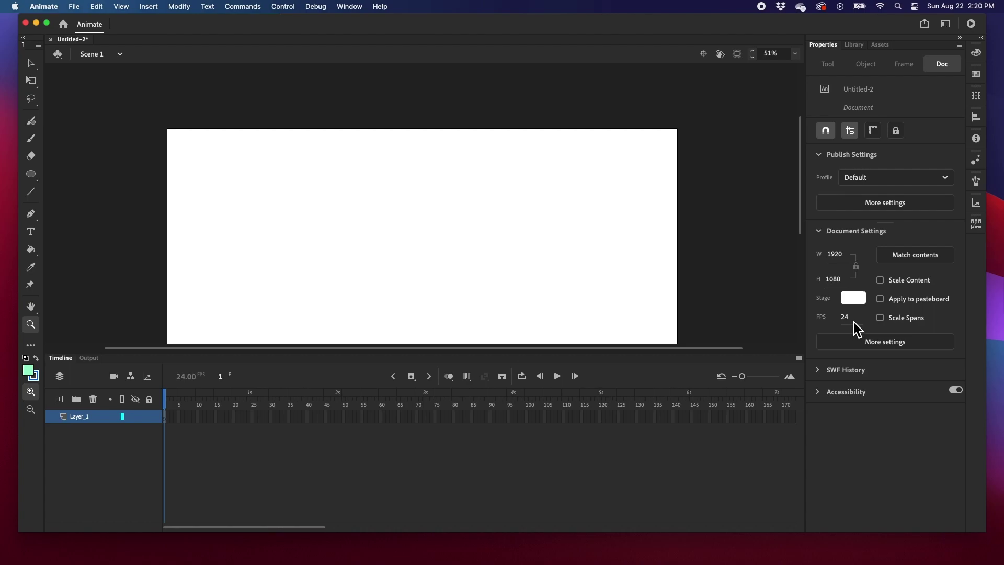
# - Go from Library to Assets, collapsing Animated and expanding the Static category
pyautogui.click(861, 48)
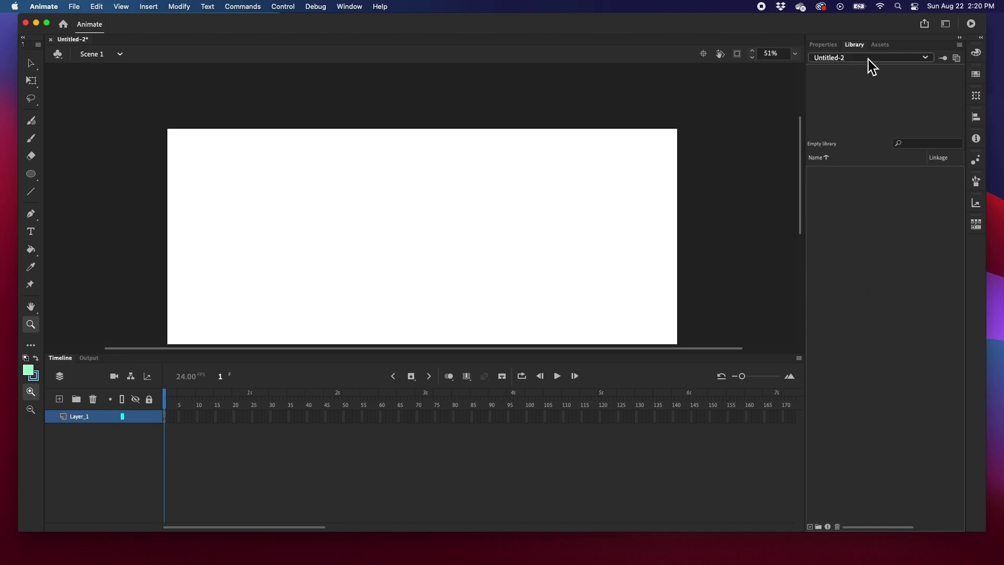
pyautogui.click(878, 46)
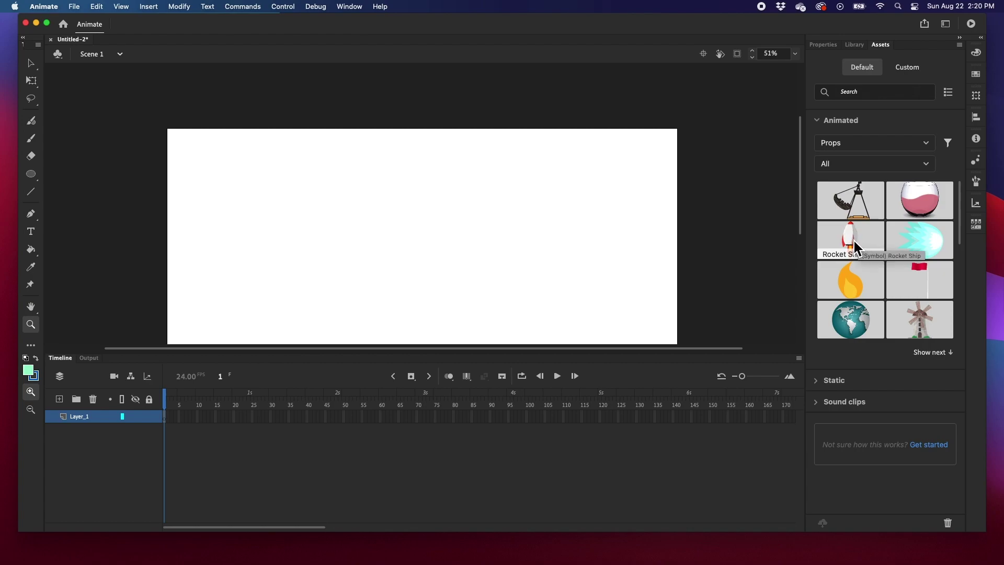
pyautogui.click(817, 121)
pyautogui.click(815, 145)
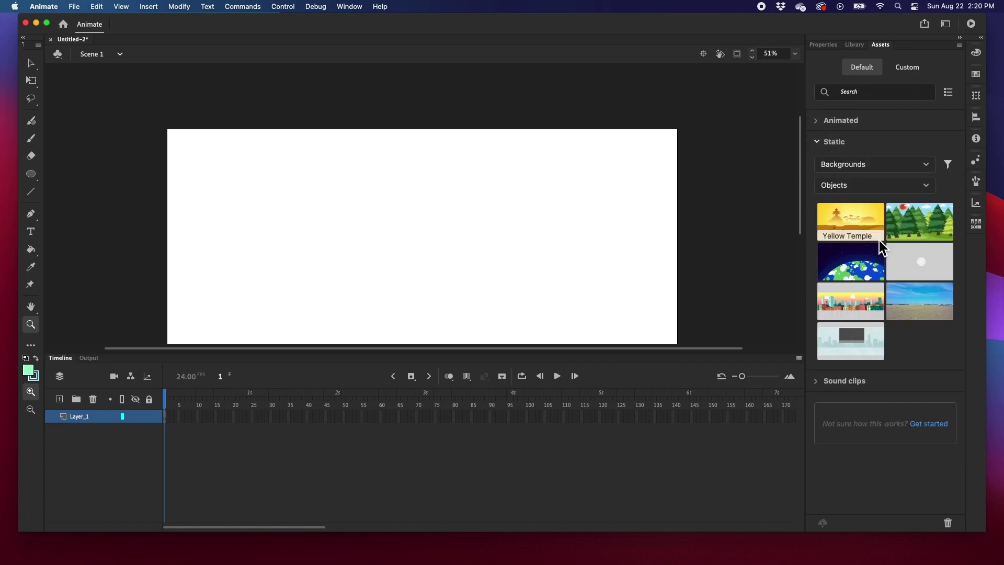
# - Filter Static assets by Props, All, Backgrounds and Characters, then collapse Static
pyautogui.click(842, 165)
pyautogui.click(857, 203)
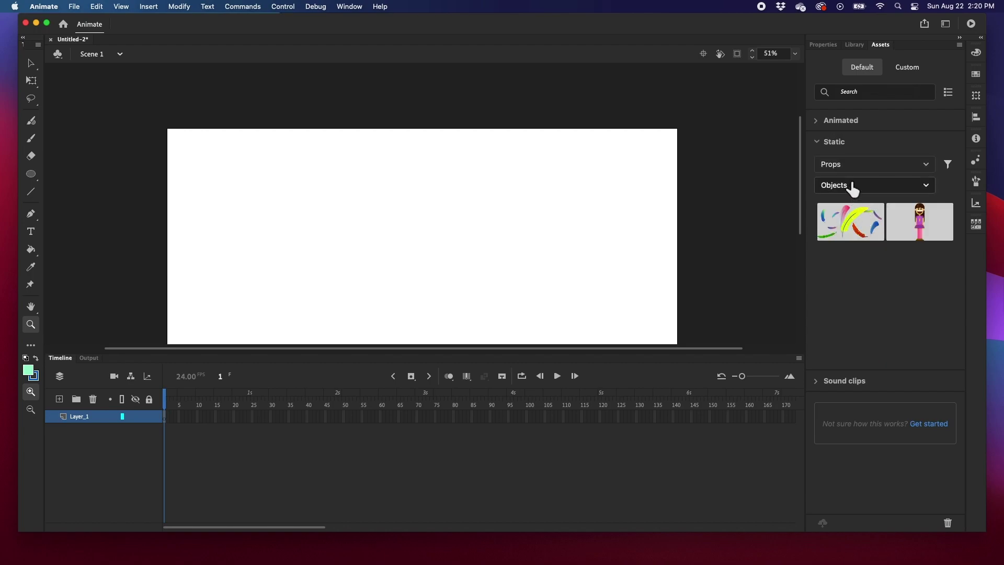
pyautogui.click(859, 166)
pyautogui.click(850, 236)
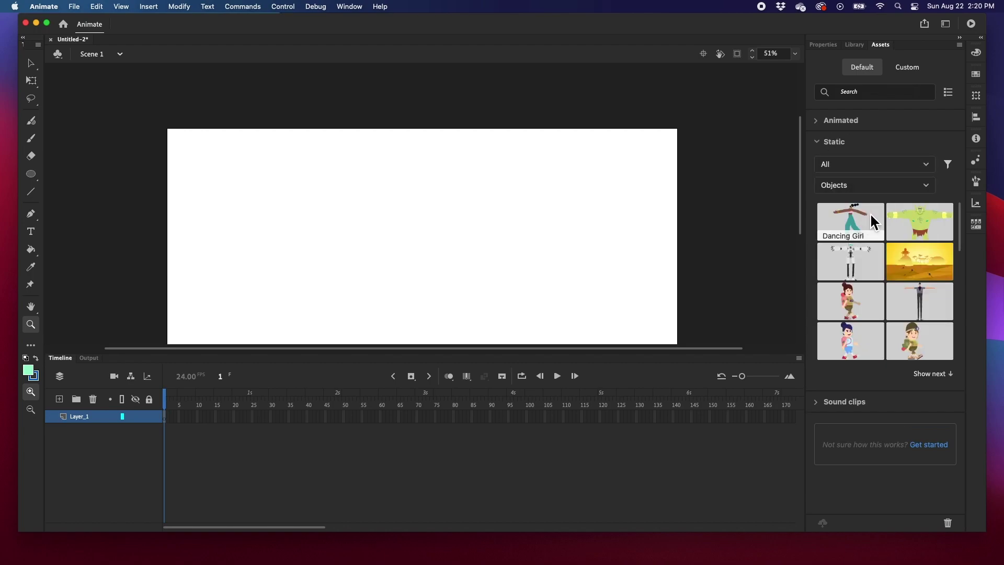
pyautogui.click(872, 165)
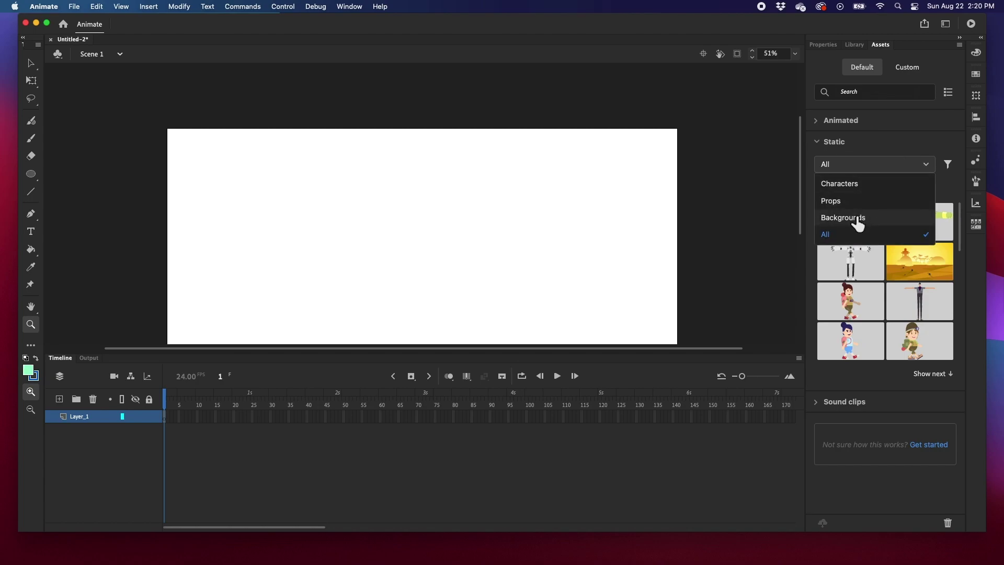
pyautogui.click(854, 217)
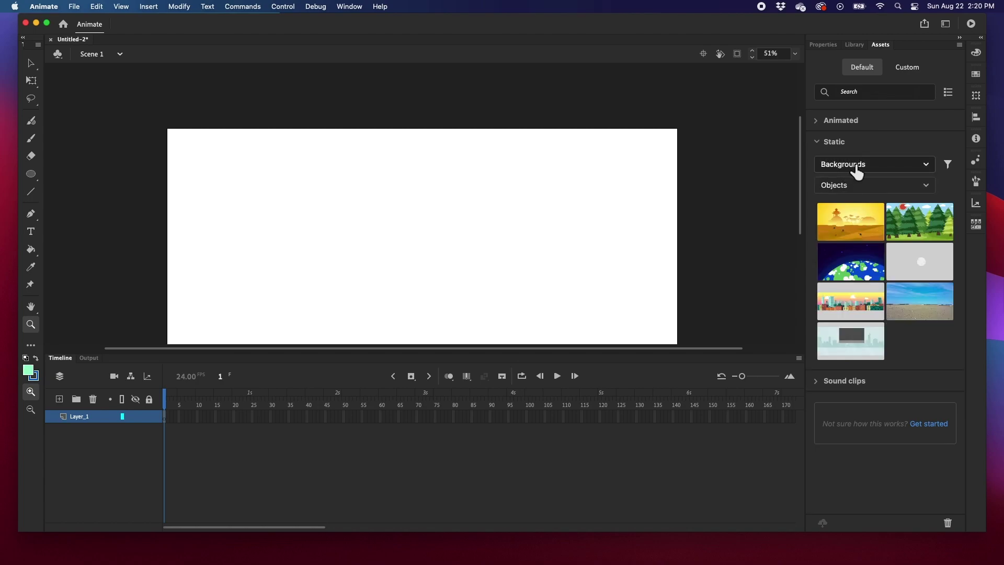
pyautogui.click(857, 171)
pyautogui.click(845, 192)
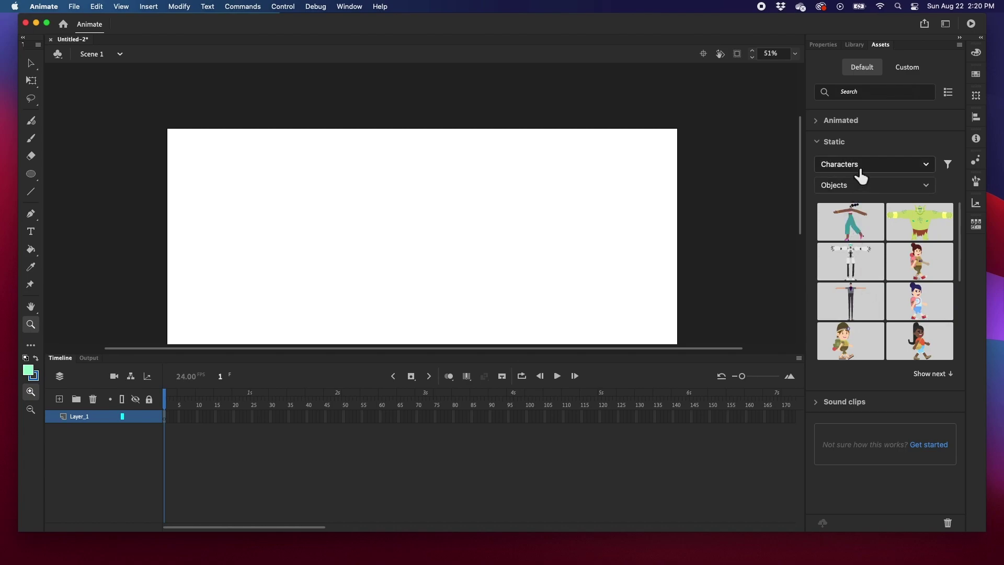
pyautogui.click(820, 142)
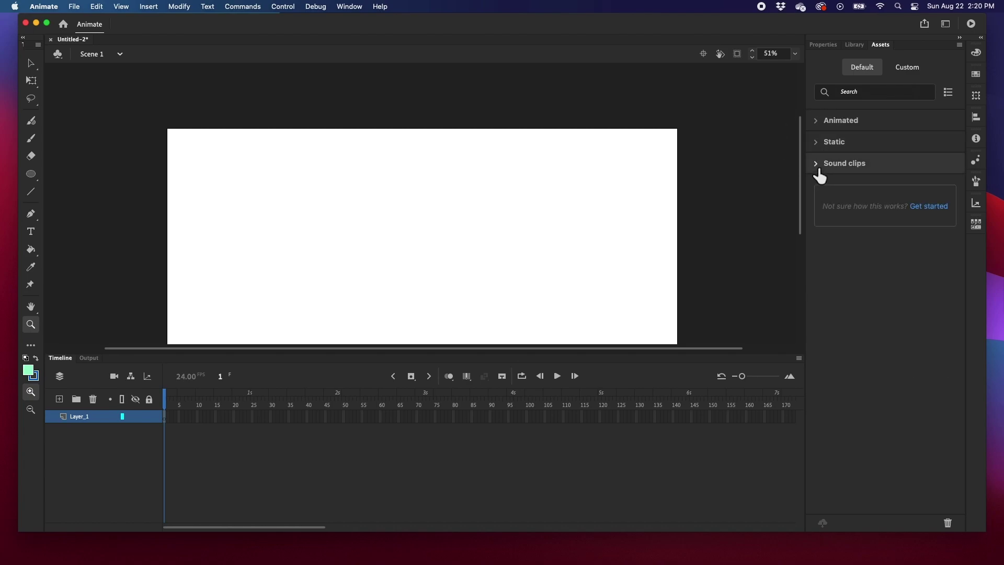
# - Expand Sound clips, play a transportation sound preview, and collapse the category
pyautogui.click(820, 166)
pyautogui.scroll(-5, 856, 269)
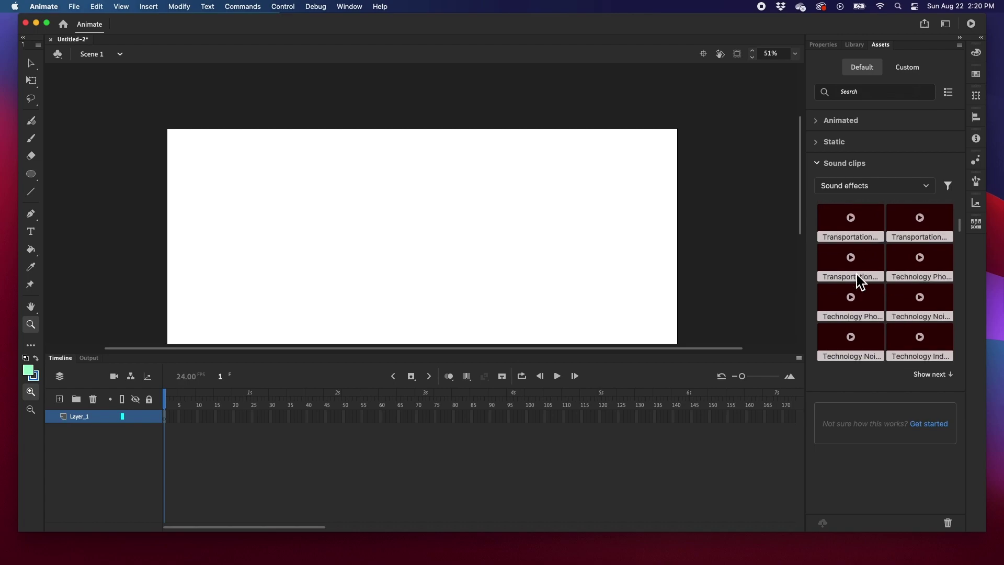
pyautogui.click(850, 258)
pyautogui.click(817, 165)
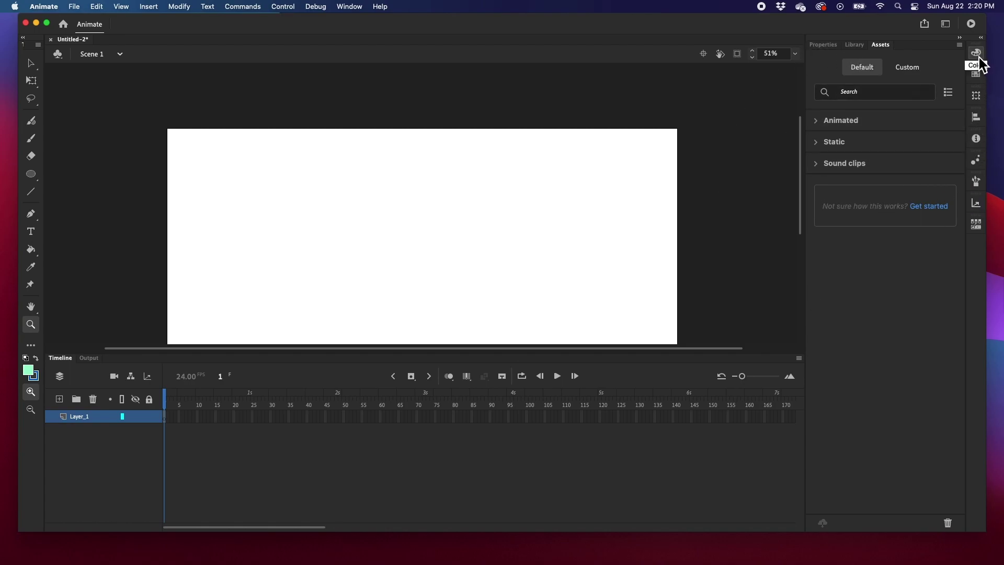
# - Look at the Color panel, the panel list, and the Swatches, Transform and Align panels
pyautogui.click(978, 54)
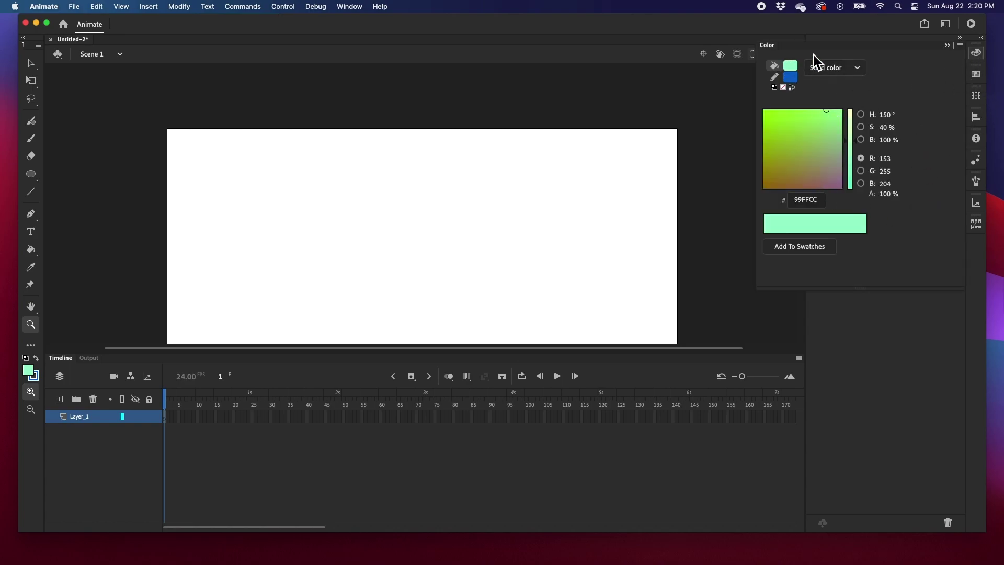
pyautogui.click(349, 6)
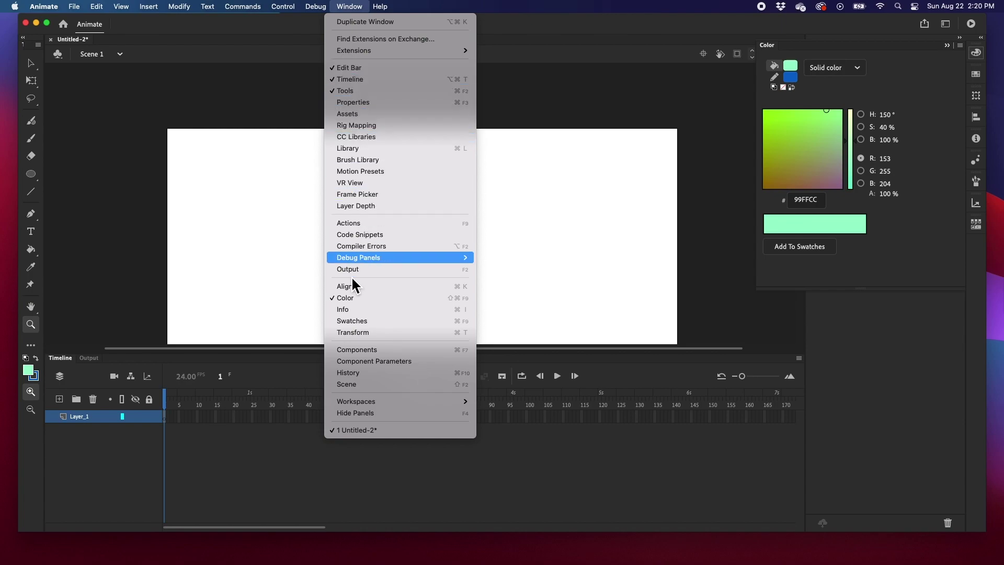
pyautogui.click(979, 80)
pyautogui.click(977, 76)
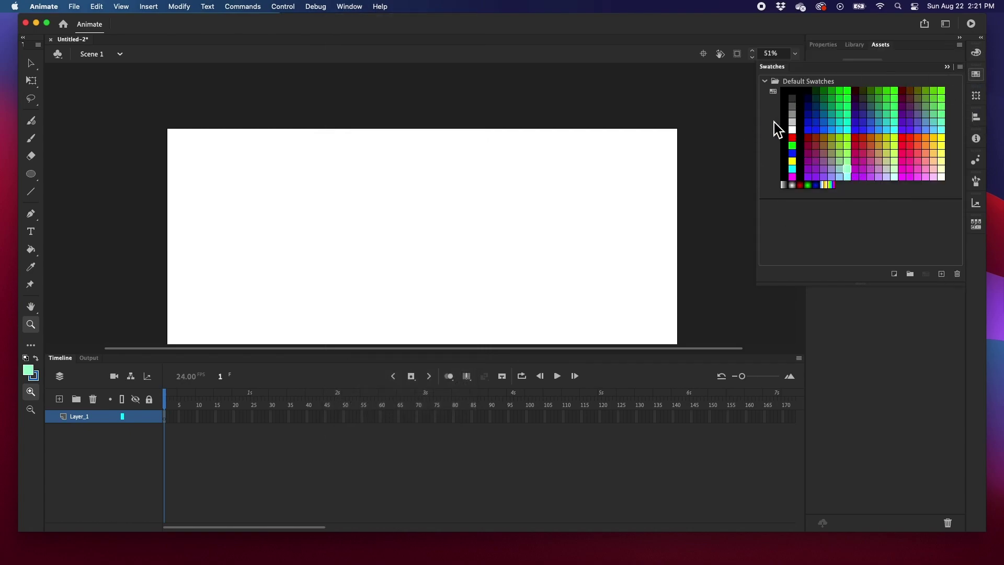
pyautogui.click(976, 97)
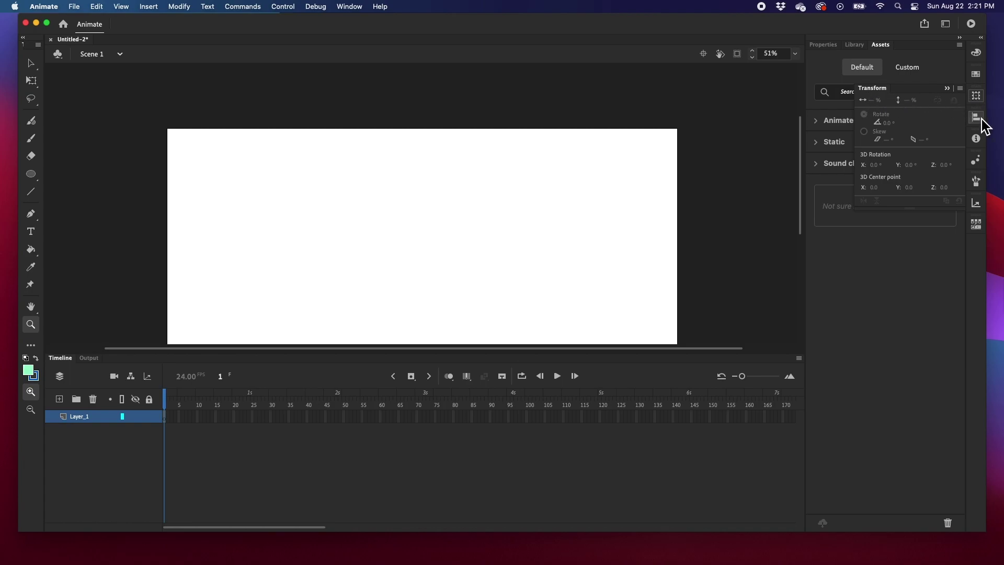
pyautogui.click(981, 120)
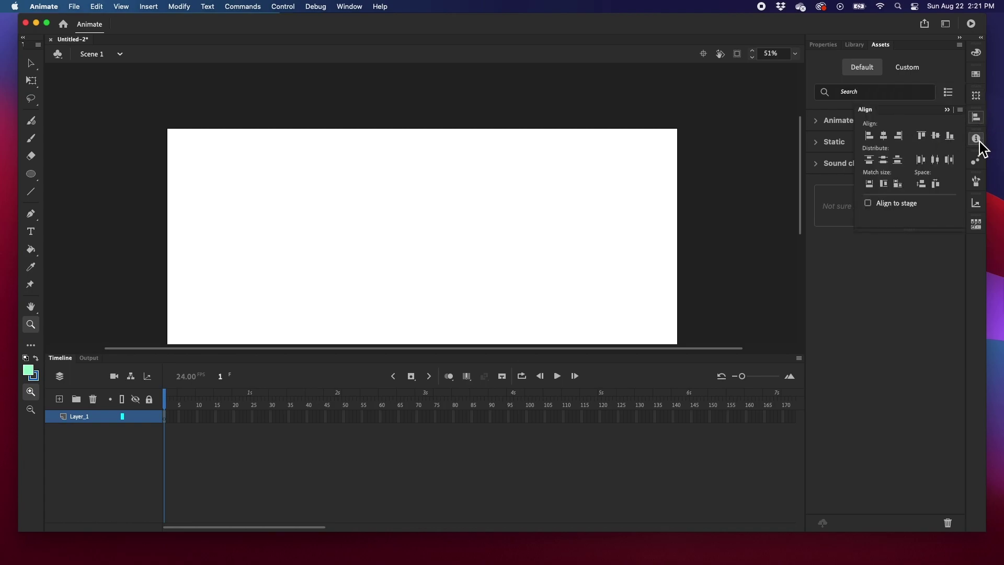
# - Look at Info, Motion Presets, Brush Library, Layer Depth and Frame Picker, then zoom to 102%
pyautogui.click(976, 139)
pyautogui.click(975, 160)
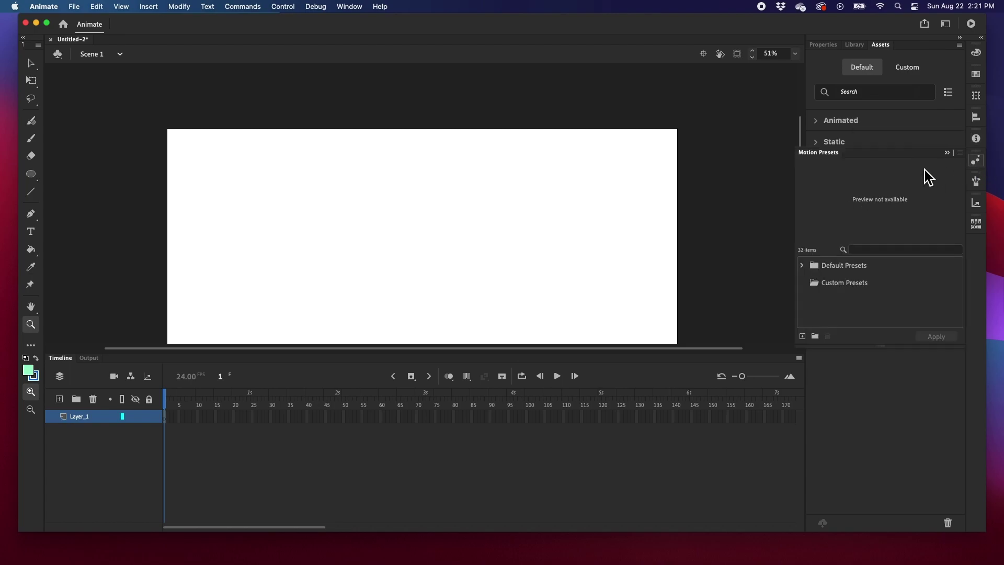
pyautogui.click(976, 180)
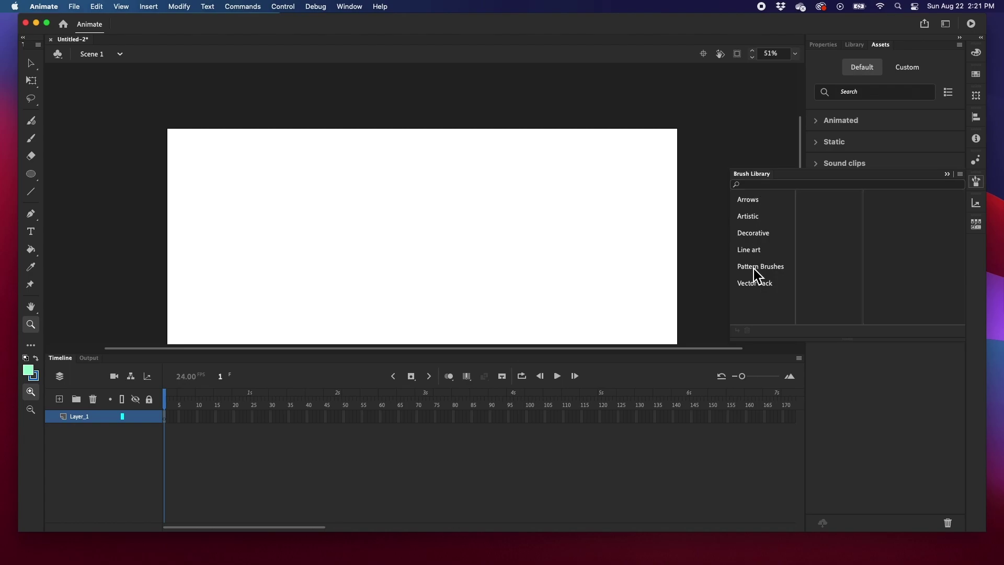
pyautogui.click(976, 204)
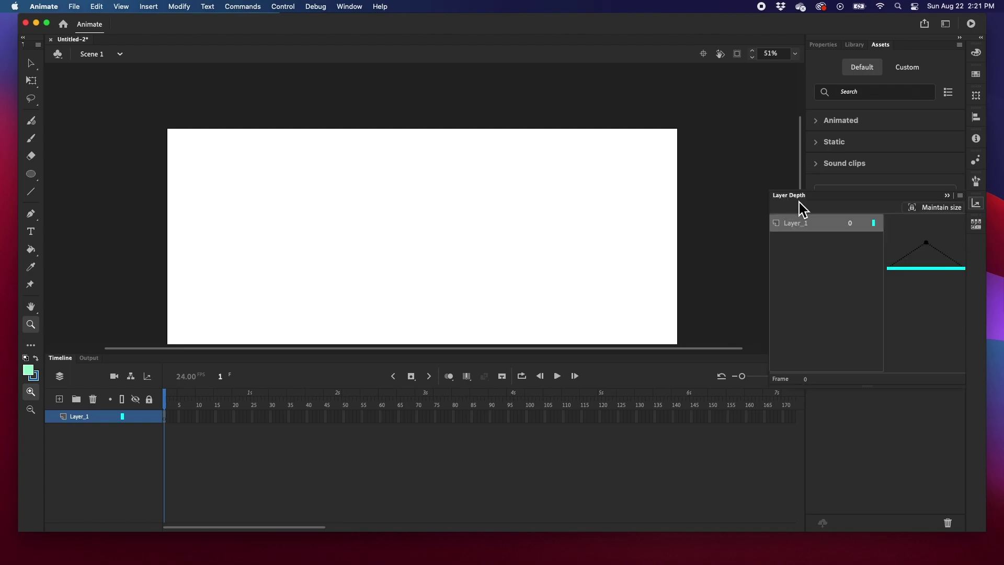
pyautogui.click(976, 224)
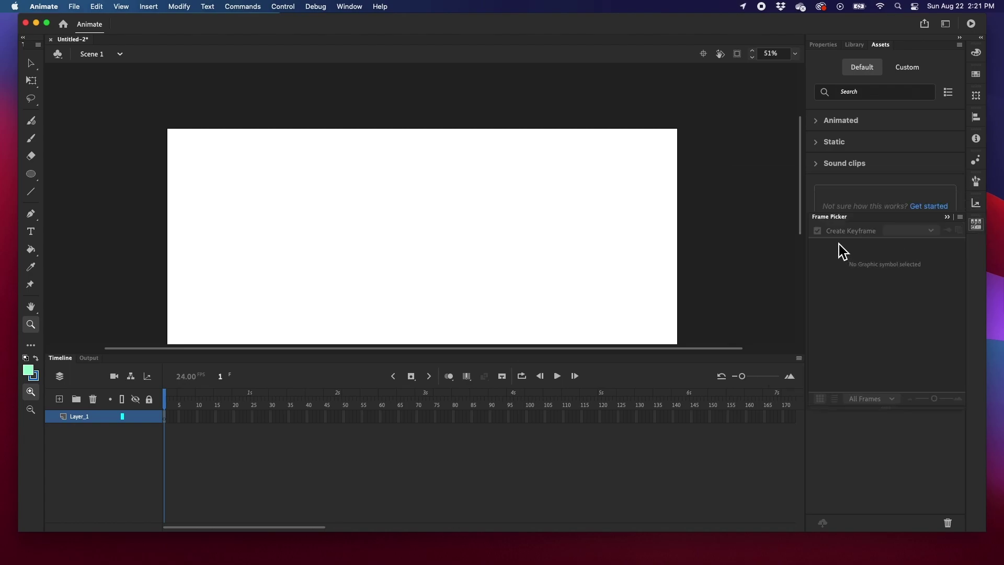
pyautogui.click(680, 238)
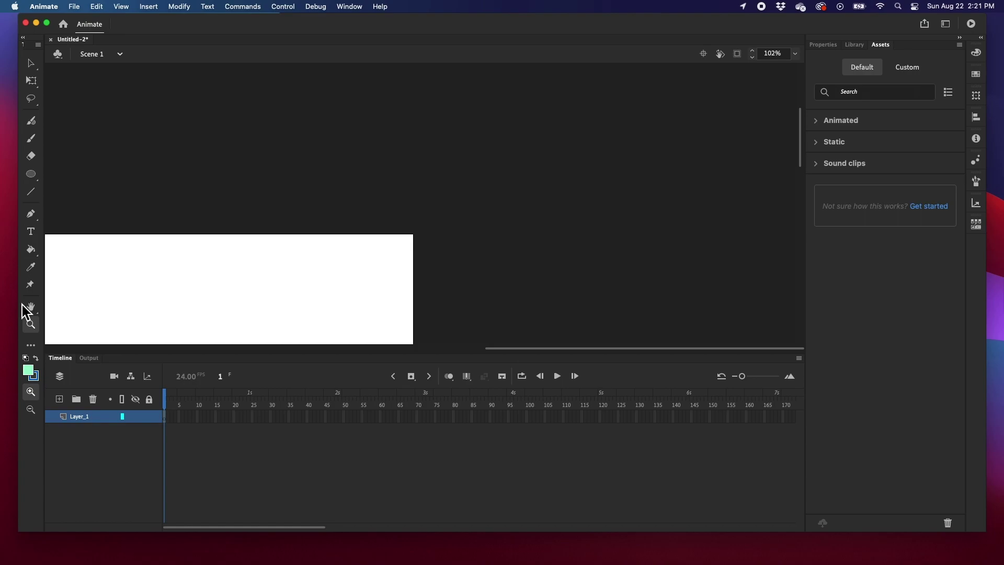
# - Pan the view, zoom out to 33%, and recentre the white stage in the canvas
pyautogui.moveTo(112, 303); pyautogui.dragTo(649, 107)
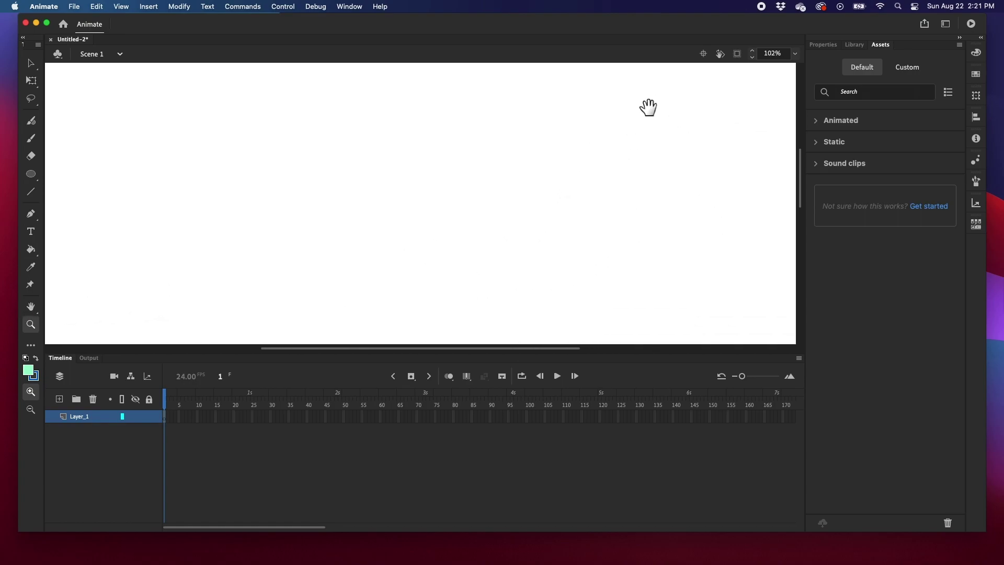
pyautogui.scroll(-5, 526, 199)
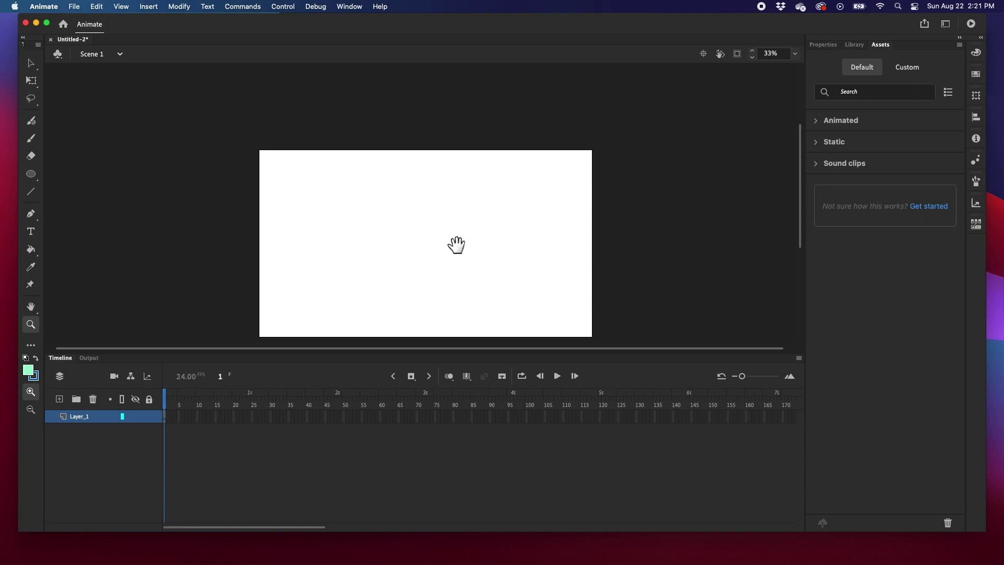
pyautogui.moveTo(416, 246); pyautogui.dragTo(399, 220)
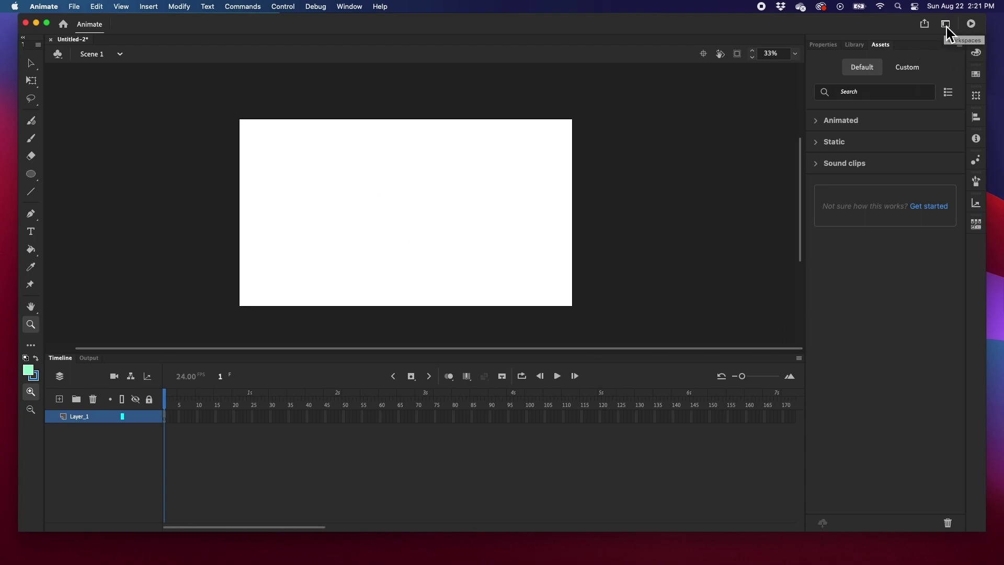
# - Look over the Window menu's panel and workspace options without changing anything
pyautogui.click(349, 7)
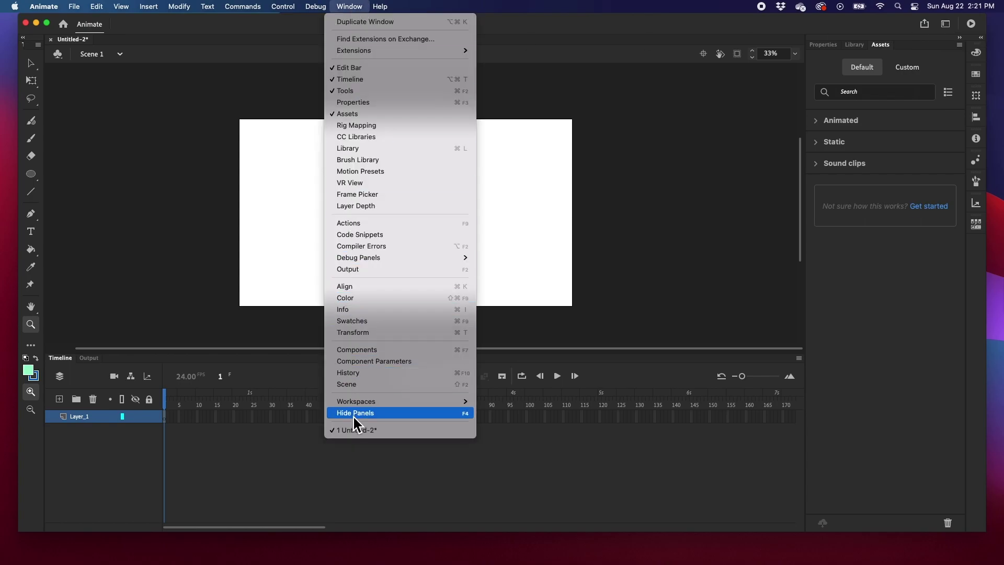
pyautogui.moveTo(358, 404)
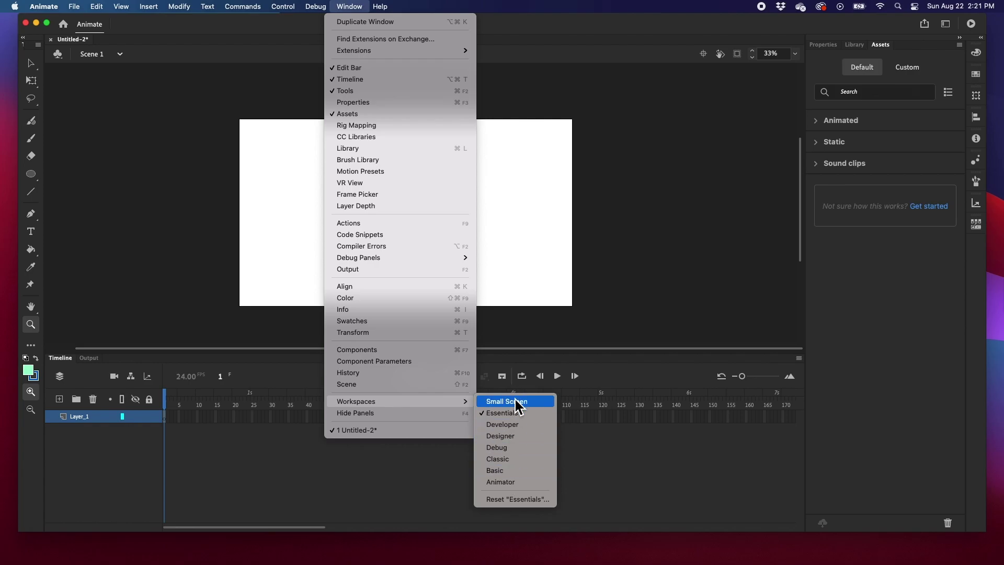
pyautogui.click(349, 7)
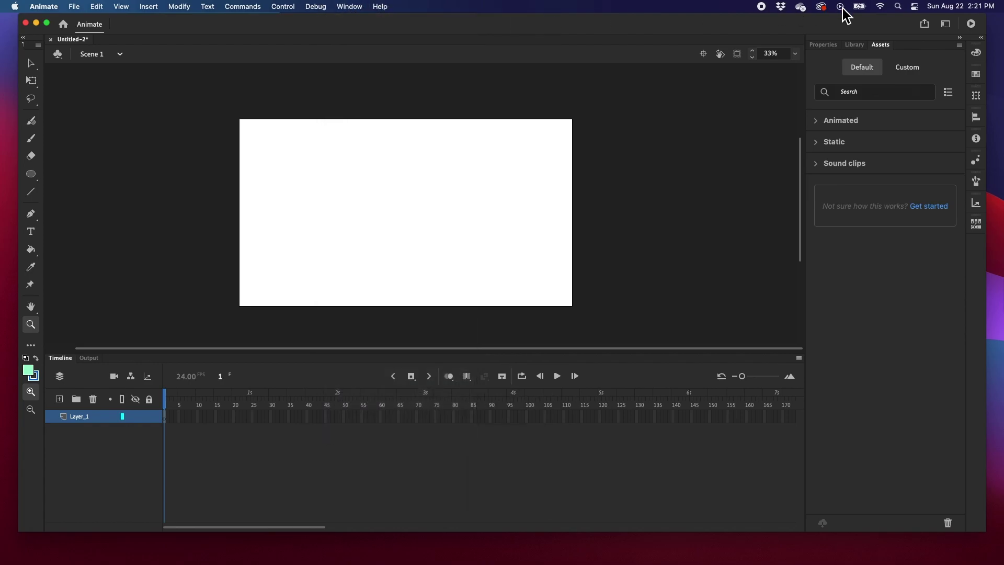
# - Apply the Animator workspace layout from the Workspaces button, reapplying it once
pyautogui.click(946, 26)
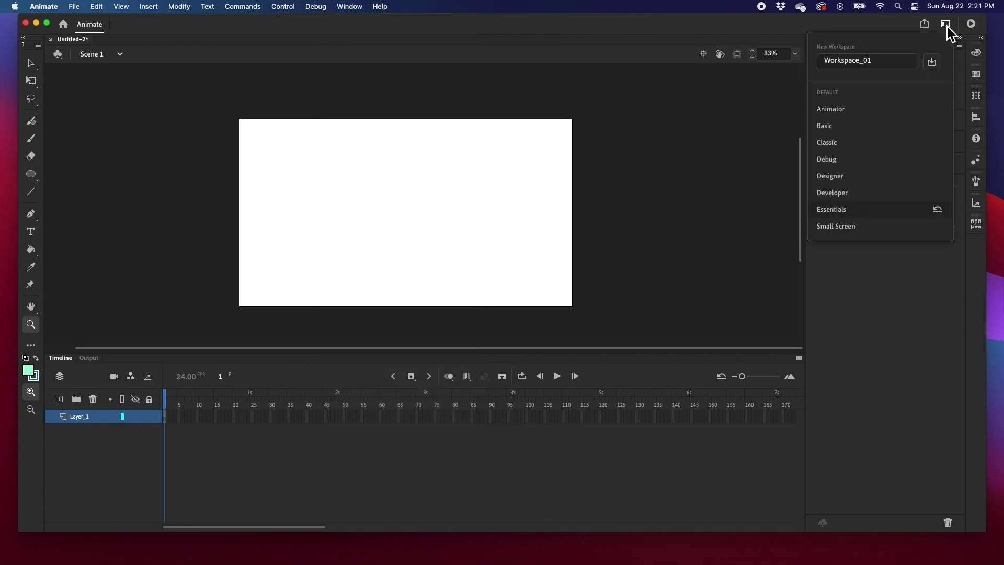
pyautogui.click(836, 111)
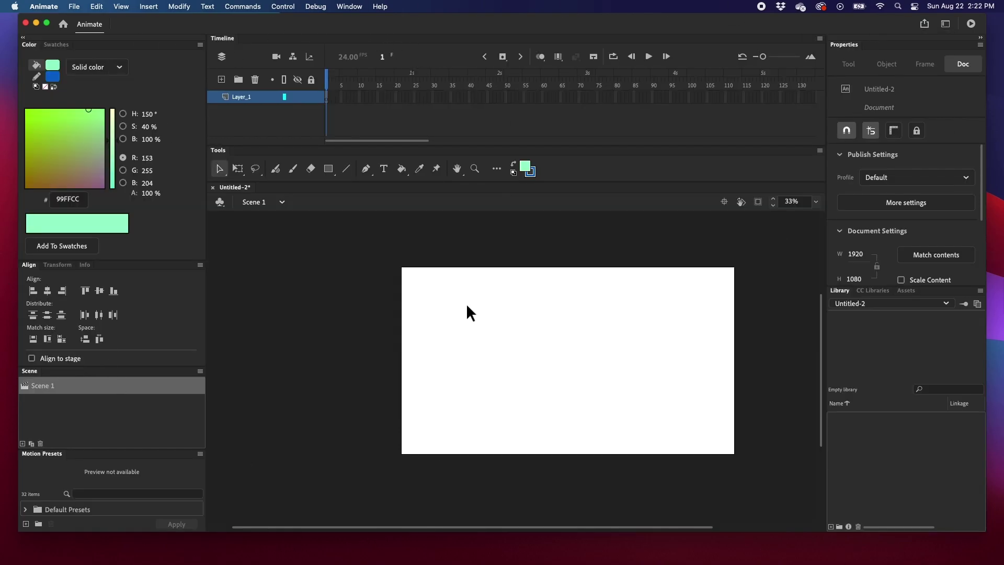
pyautogui.click(945, 24)
pyautogui.click(842, 116)
pyautogui.click(945, 23)
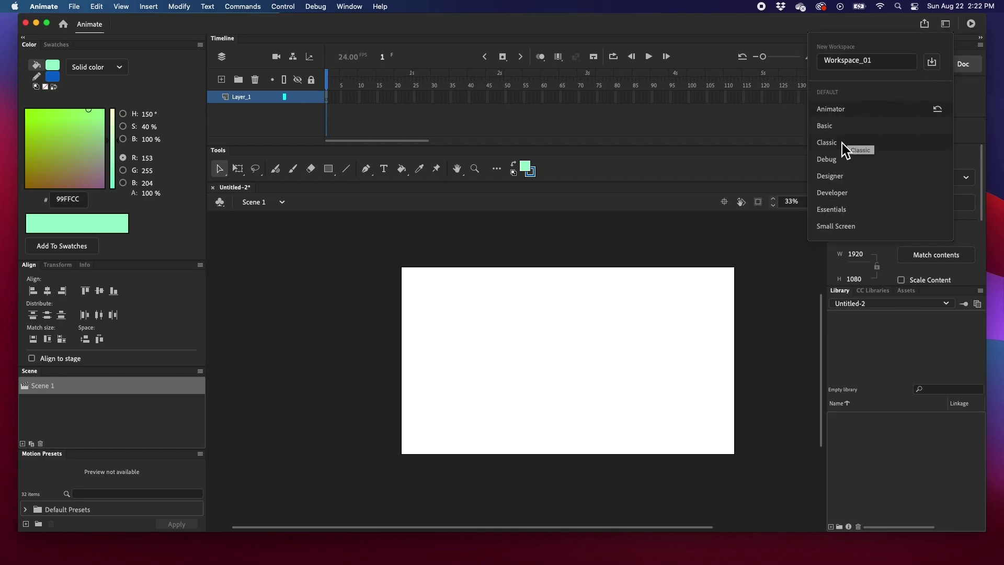
# - Switch through the Basic, Essentials and Classic workspaces, ending back on Basic
pyautogui.click(842, 130)
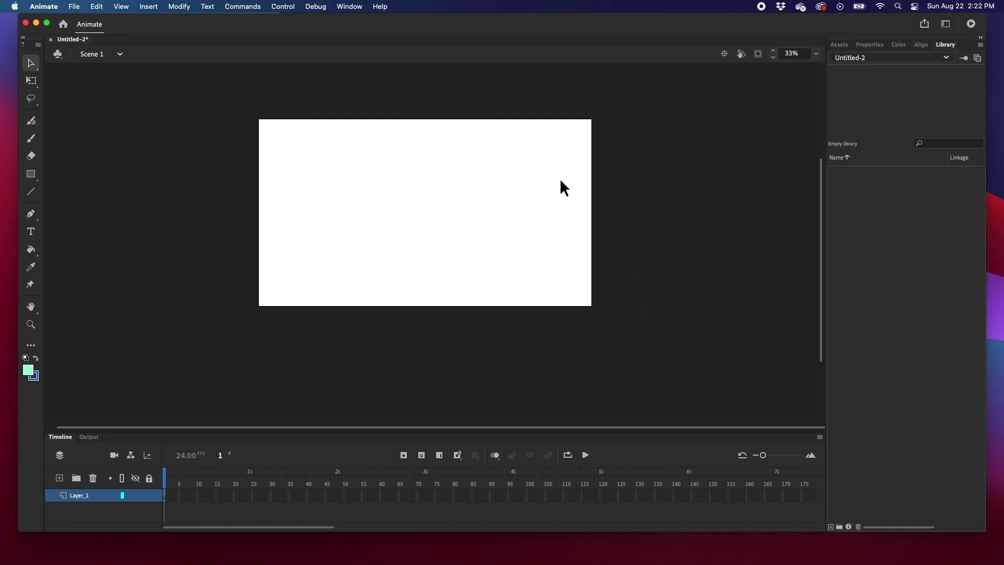
pyautogui.click(945, 24)
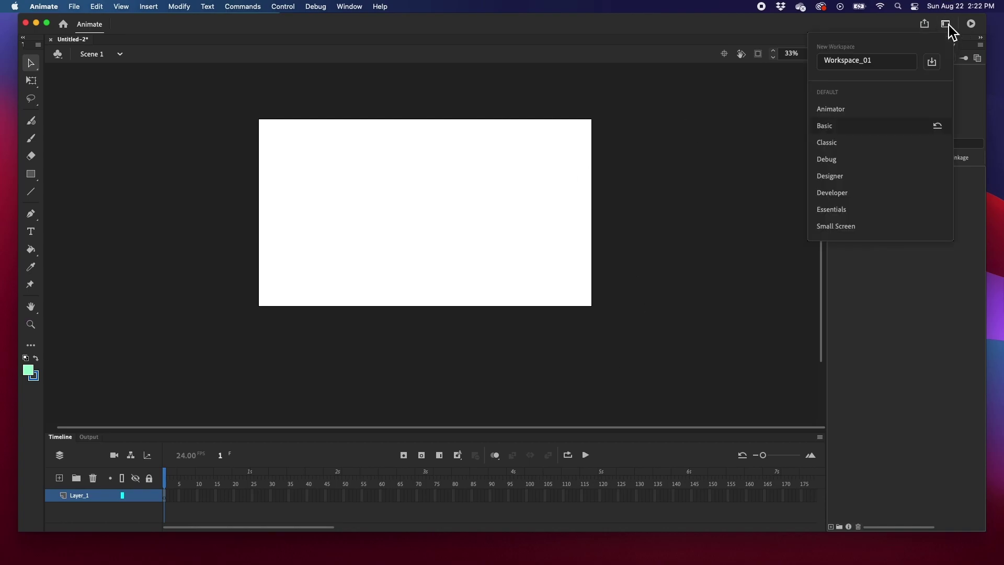
pyautogui.click(876, 213)
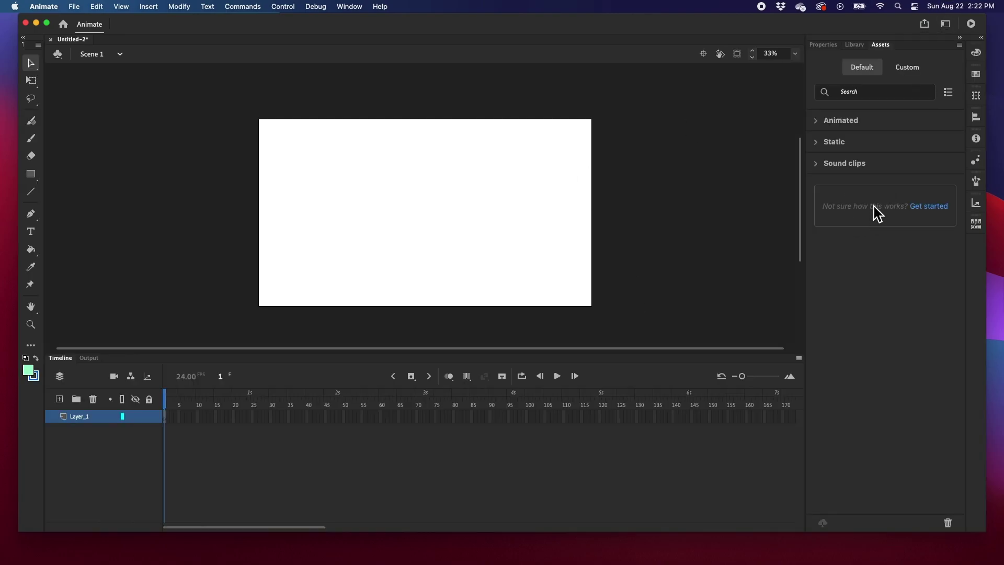
pyautogui.click(945, 24)
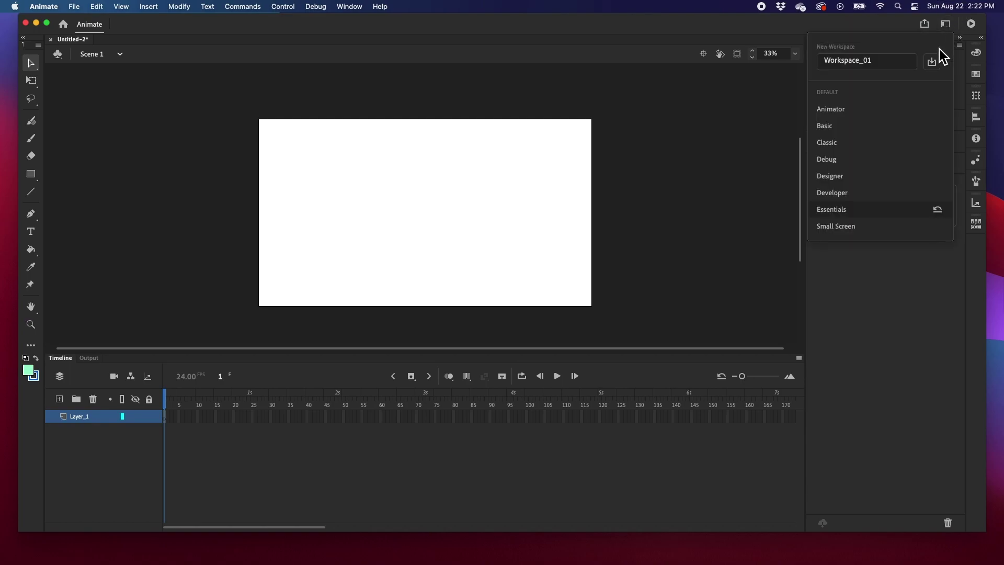
pyautogui.click(840, 144)
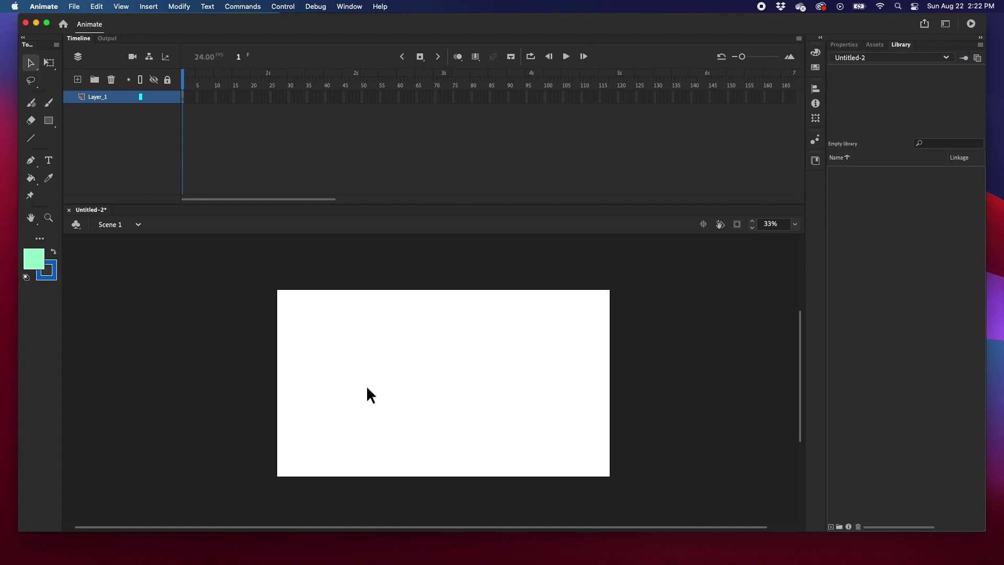
pyautogui.click(946, 24)
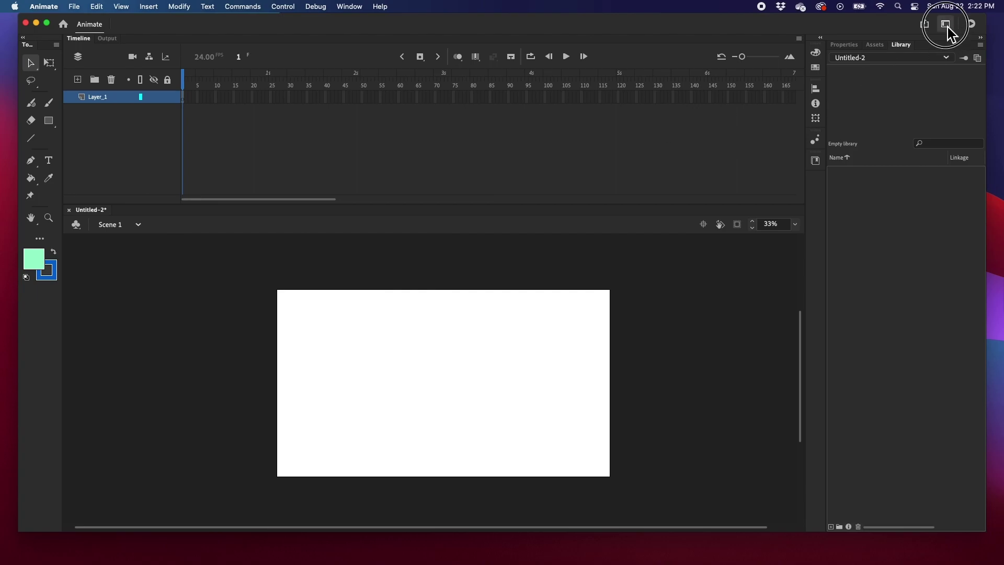
pyautogui.click(897, 134)
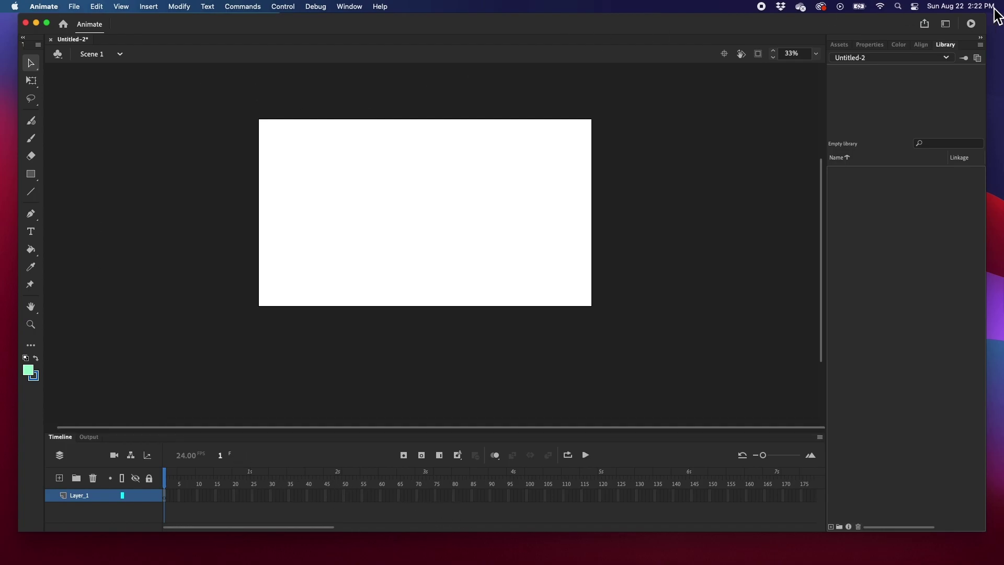
pyautogui.click(945, 24)
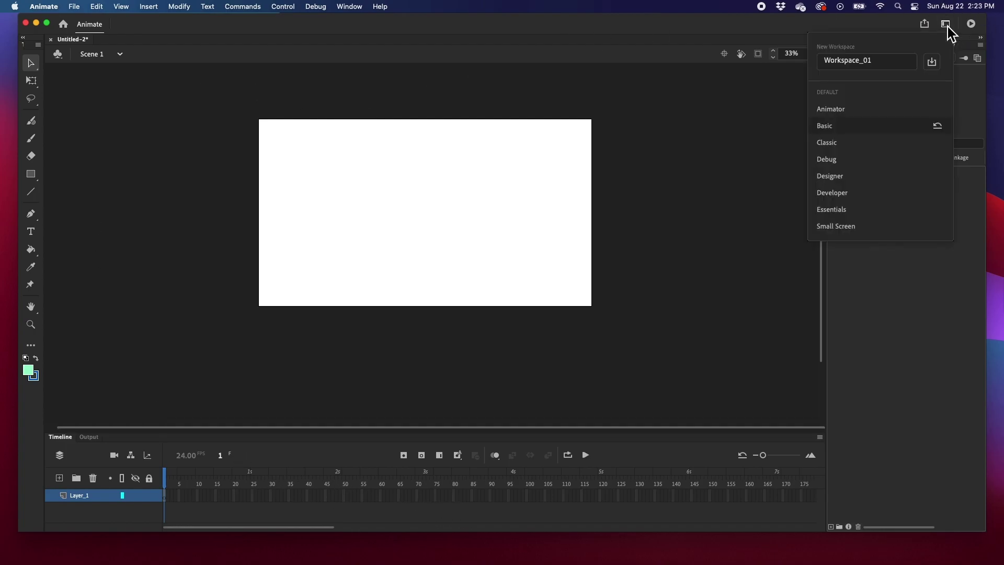
pyautogui.click(857, 179)
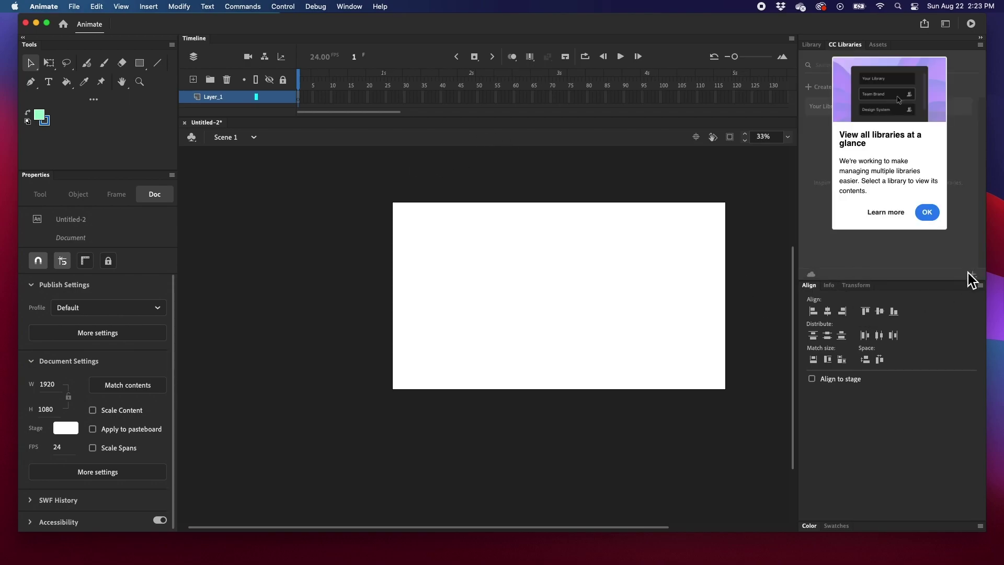
pyautogui.click(944, 24)
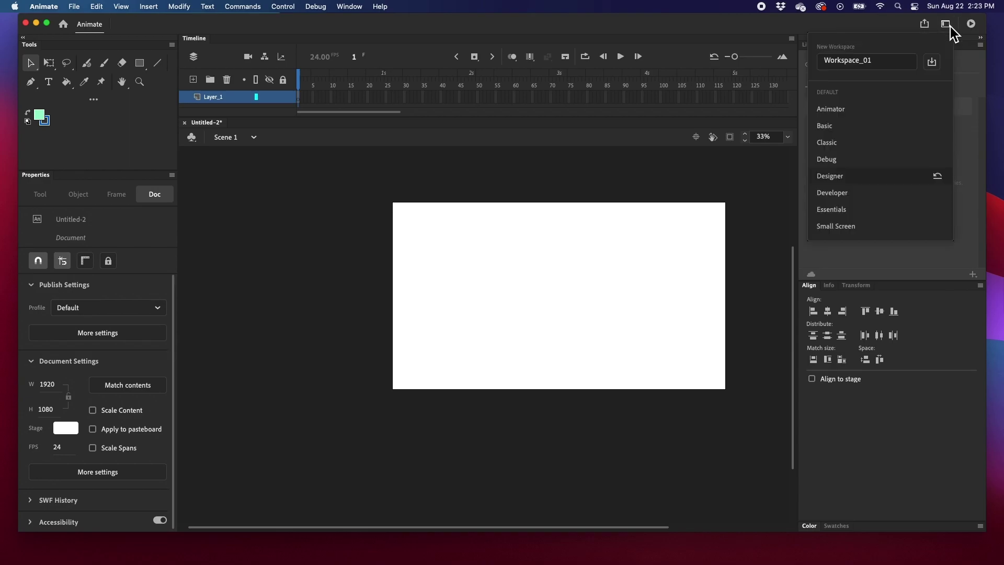
pyautogui.click(859, 194)
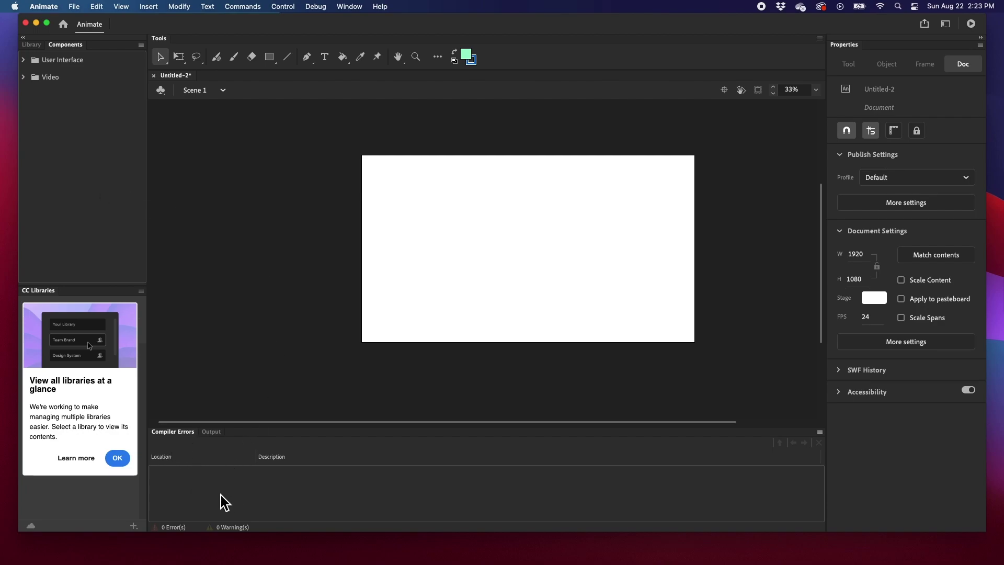
pyautogui.click(946, 24)
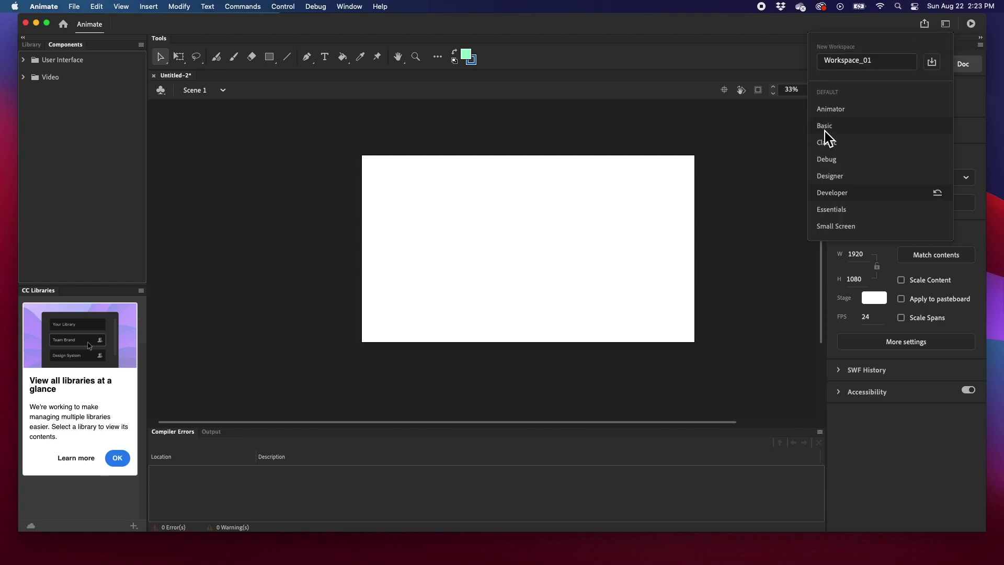
pyautogui.click(823, 130)
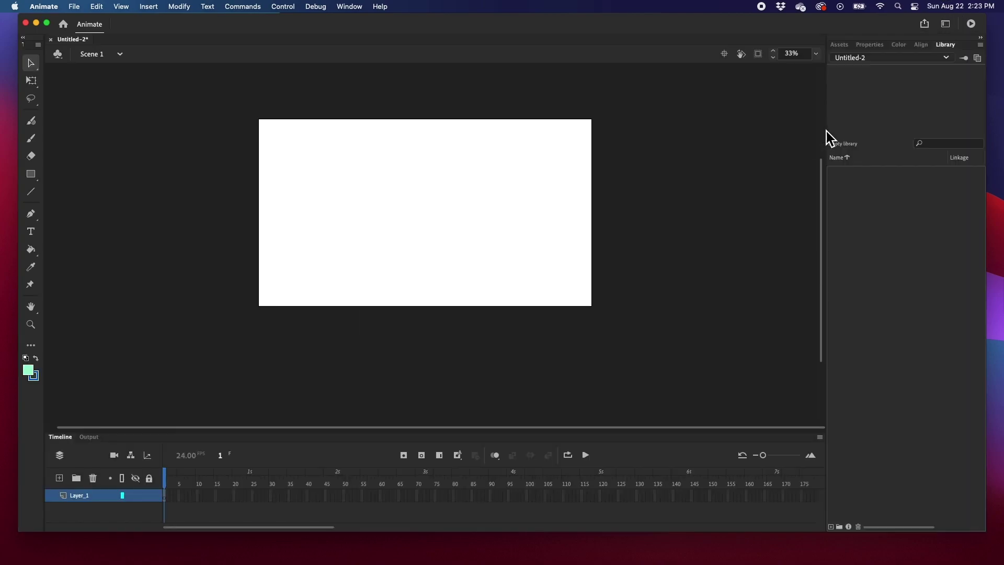
pyautogui.click(945, 24)
pyautogui.click(872, 211)
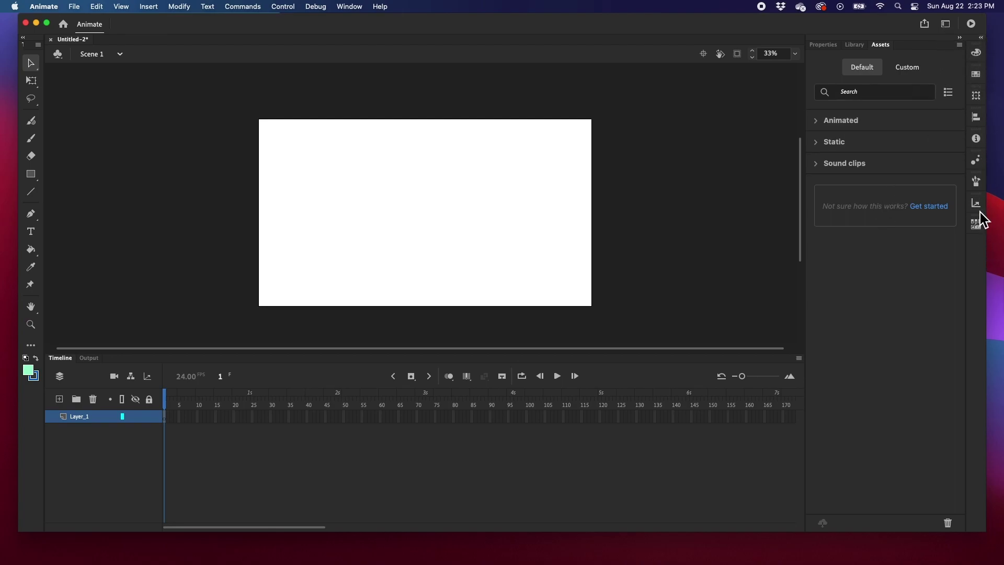
pyautogui.click(945, 23)
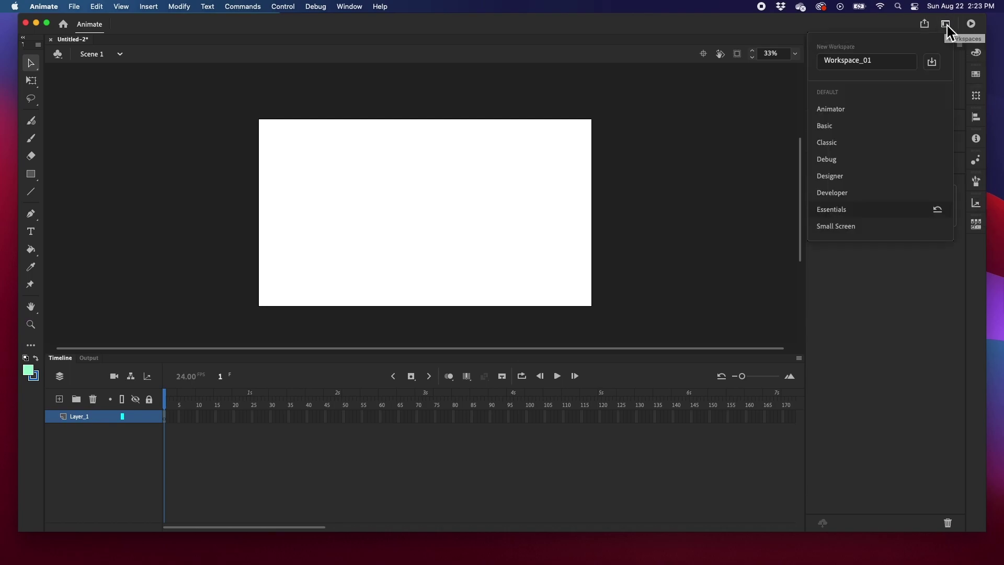
pyautogui.click(838, 127)
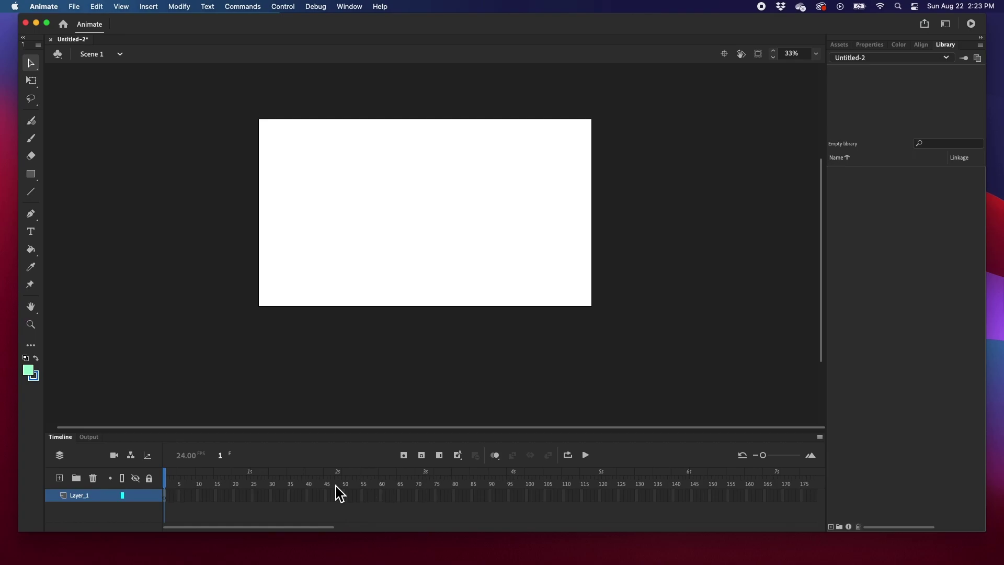
pyautogui.click(871, 46)
pyautogui.click(841, 46)
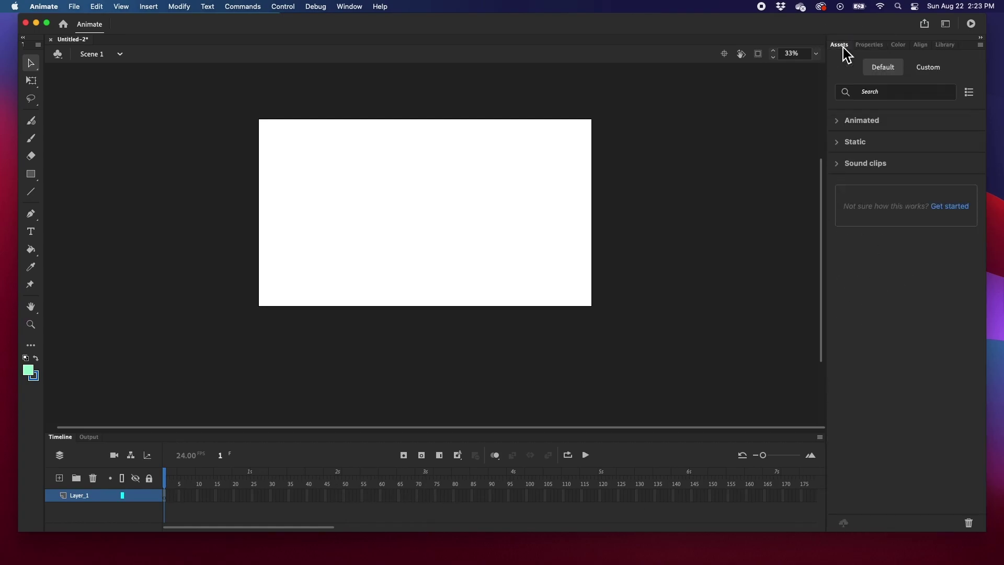
pyautogui.click(863, 46)
pyautogui.click(897, 45)
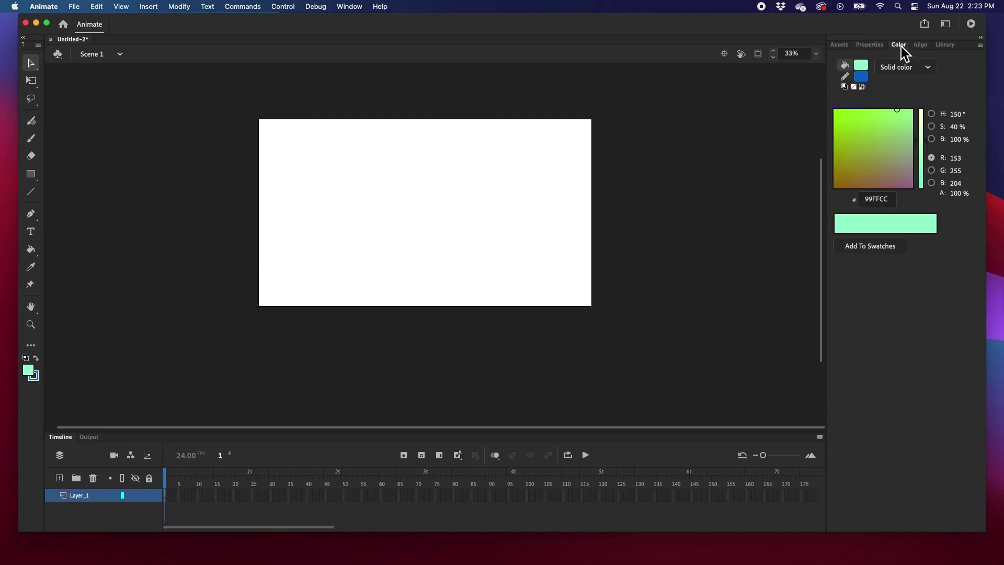
pyautogui.click(920, 46)
pyautogui.click(946, 46)
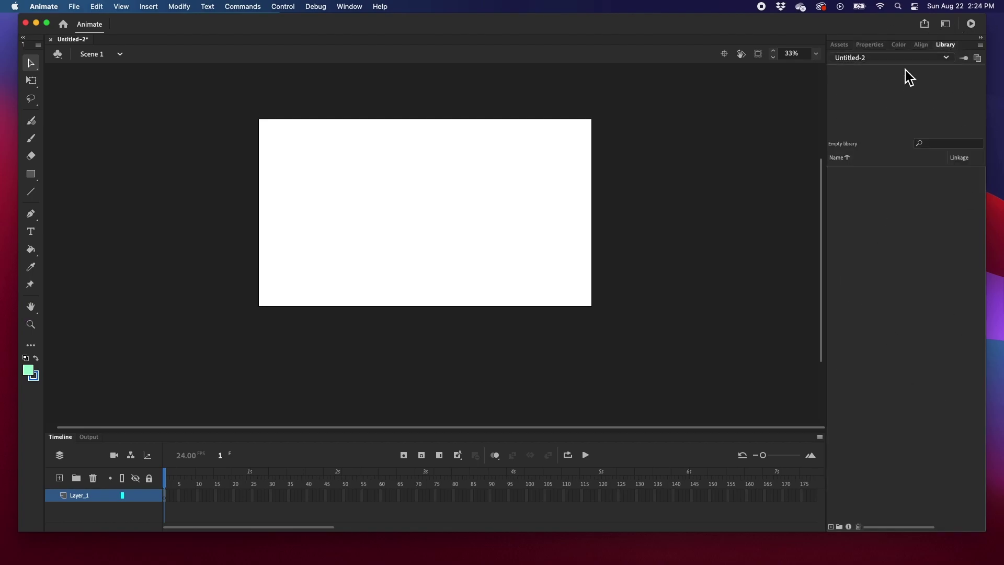